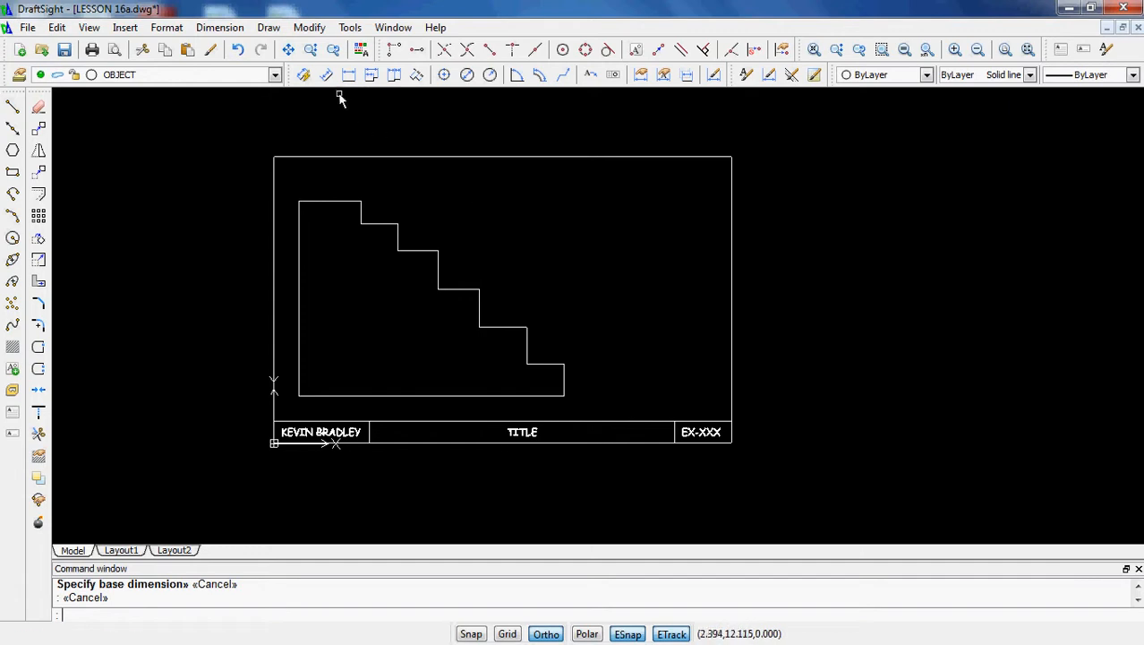
Add a vertical linear dimension to the height of the lowest step, placed outside the profile beside its short vertical edge.
left_click(348, 75)
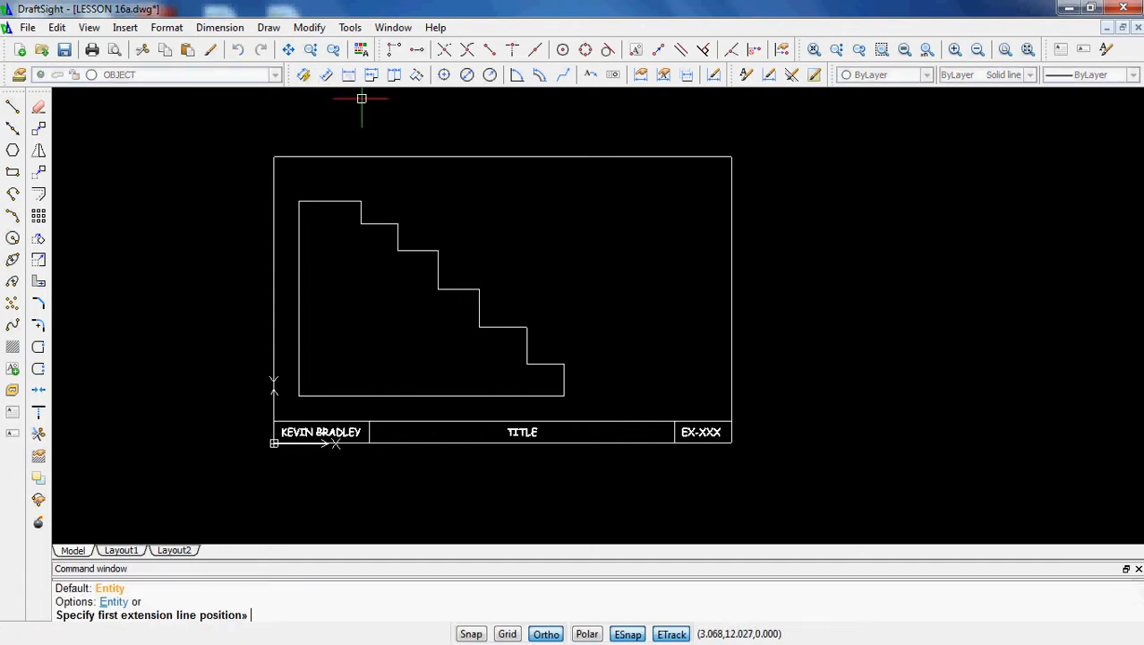
left_click(562, 395)
left_click(563, 365)
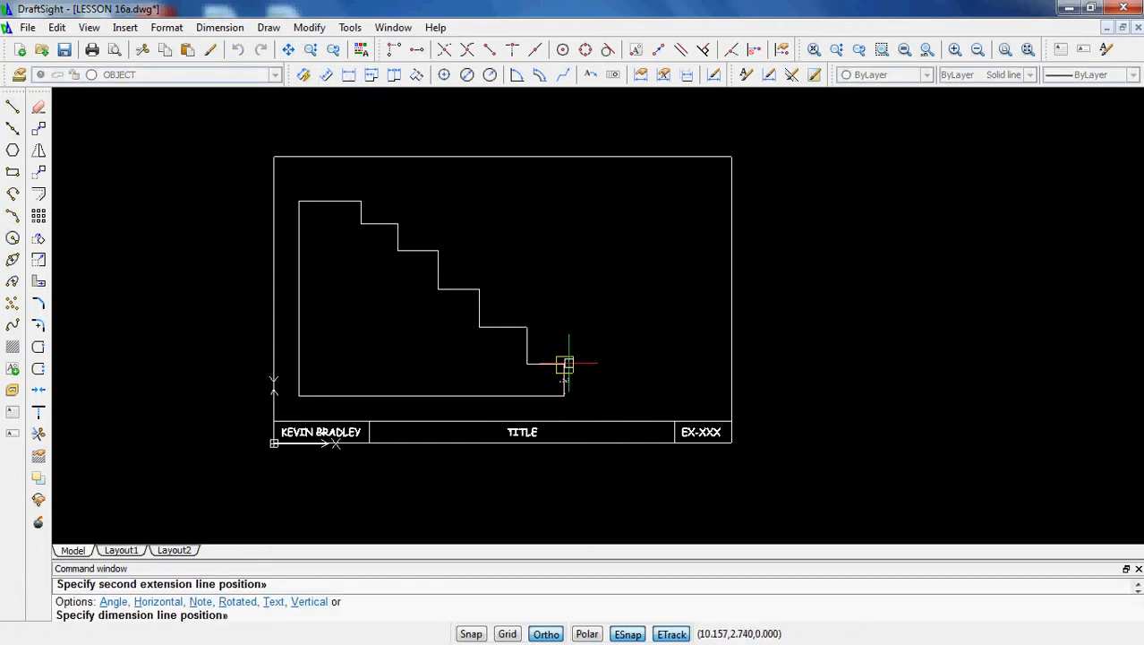
left_click(589, 367)
scroll(622, 407, "up", 1)
scroll(621, 407, "up", 3)
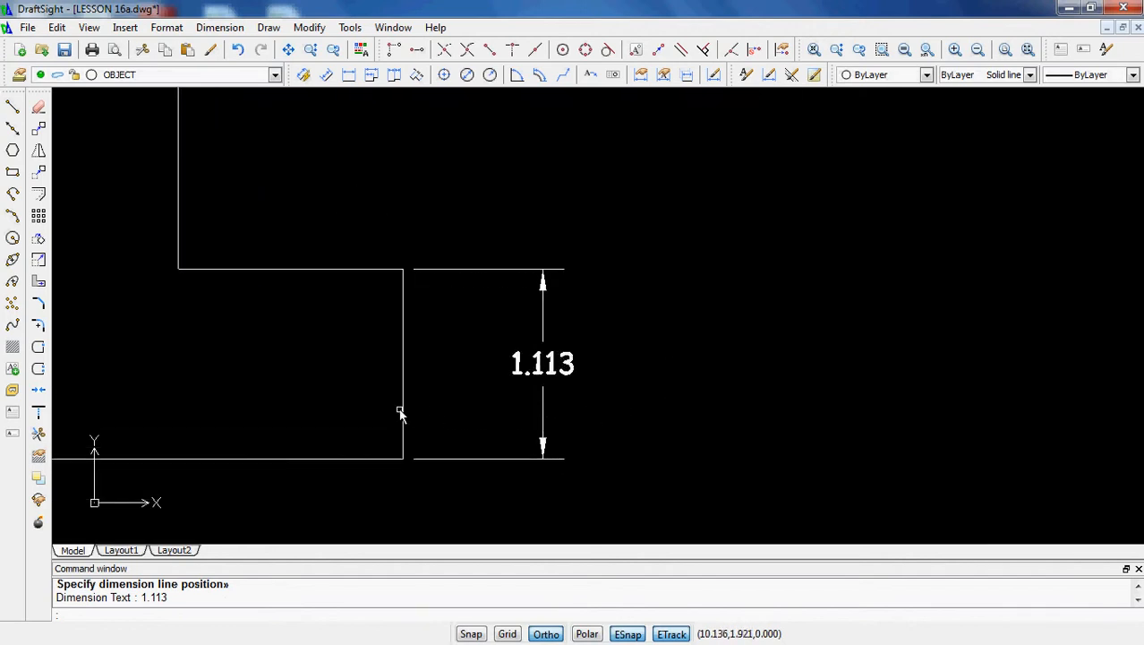
scroll(441, 418, "down", 1)
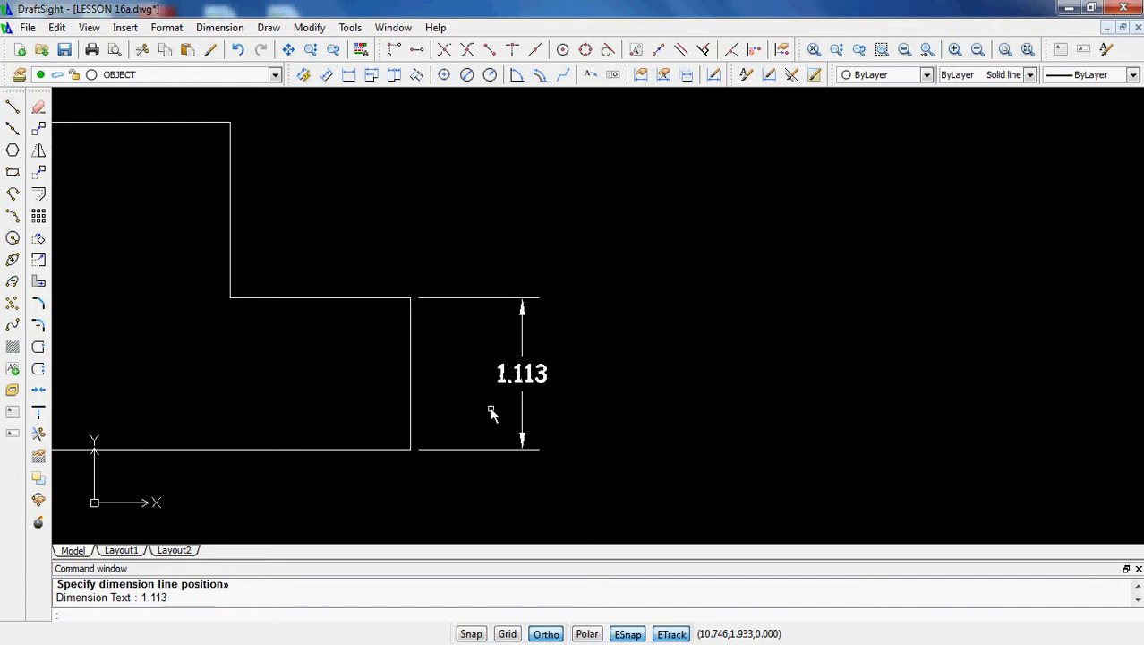
scroll(492, 412, "down", 5)
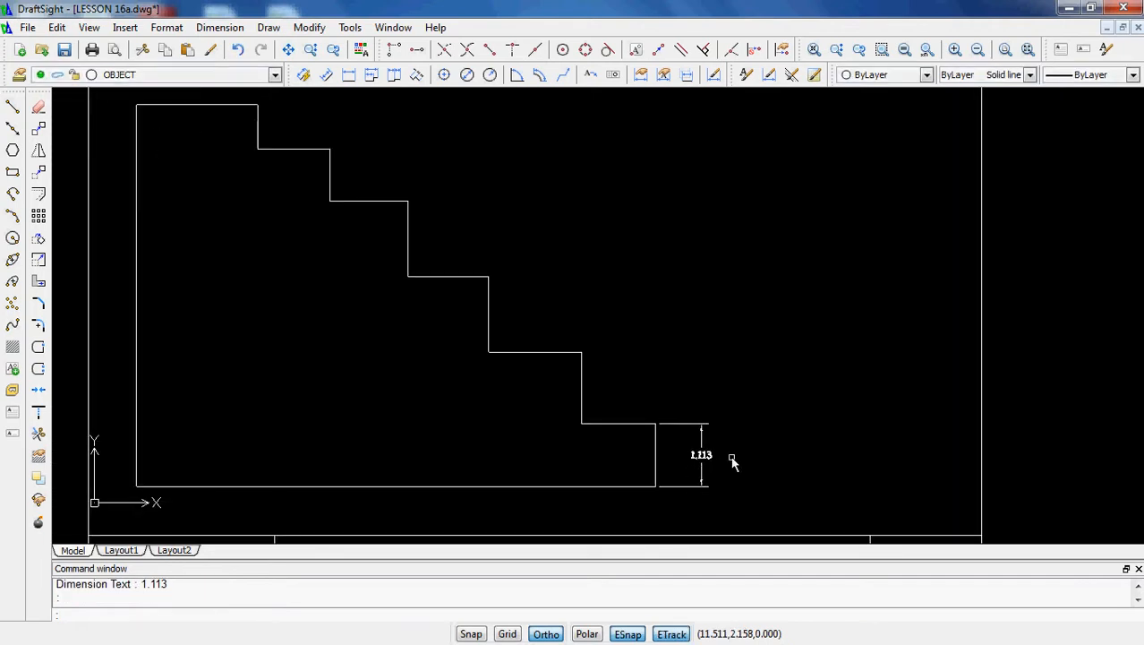
scroll(733, 461, "down", 1)
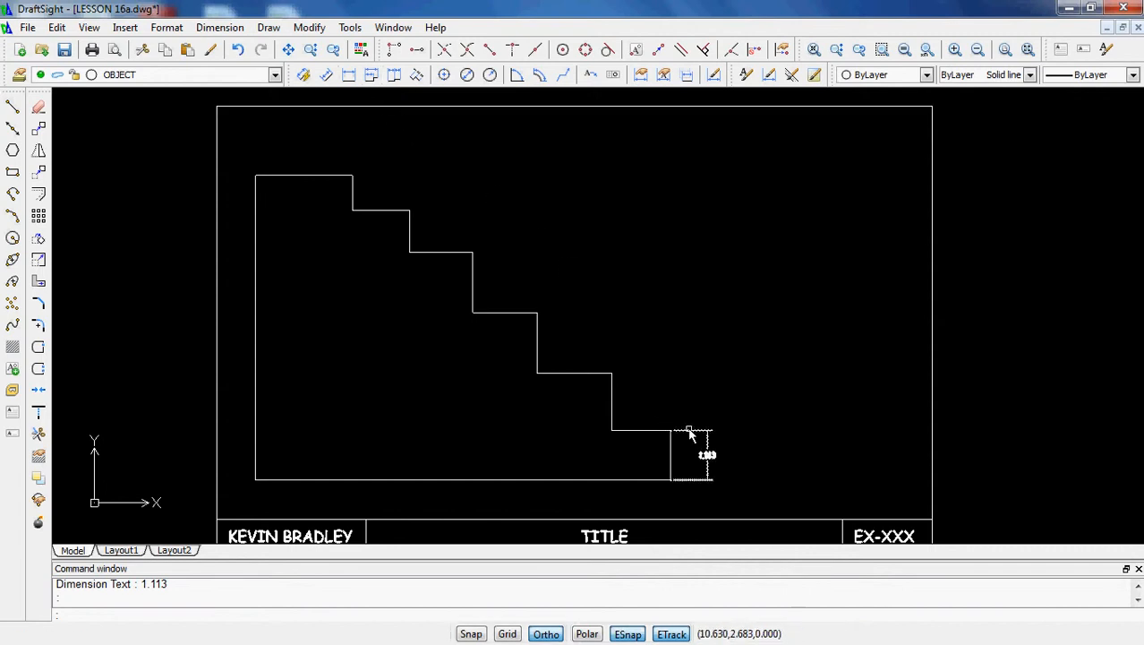
Add baseline dimensions from the profile's bottom edge to the outer corners of the five higher steps.
left_click(369, 80)
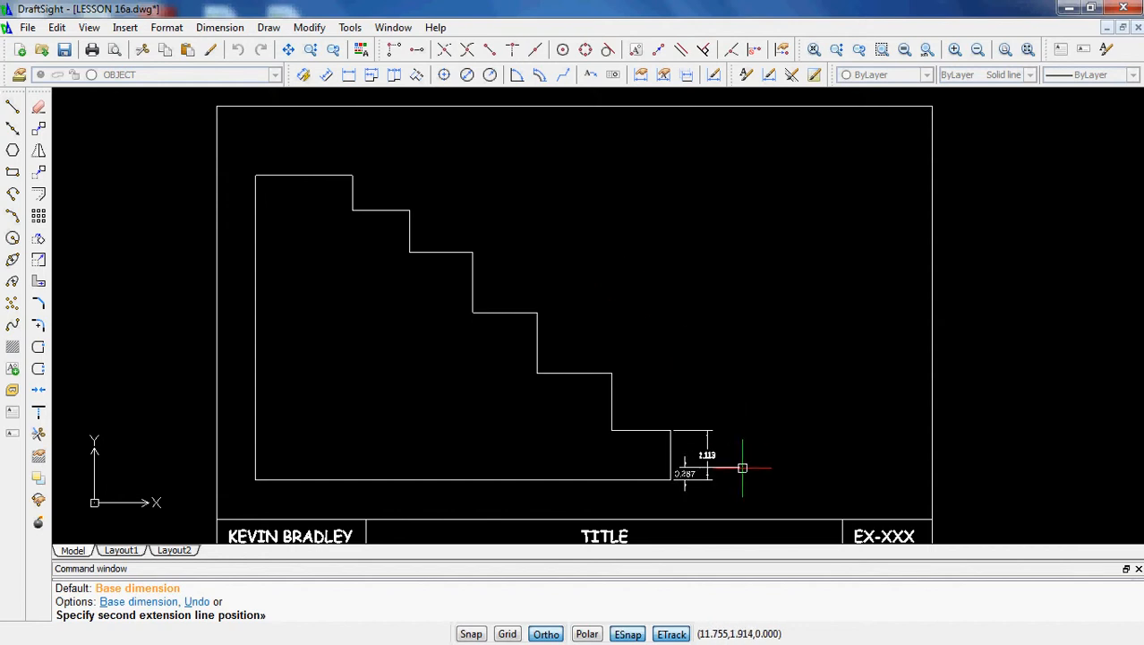
left_click(614, 373)
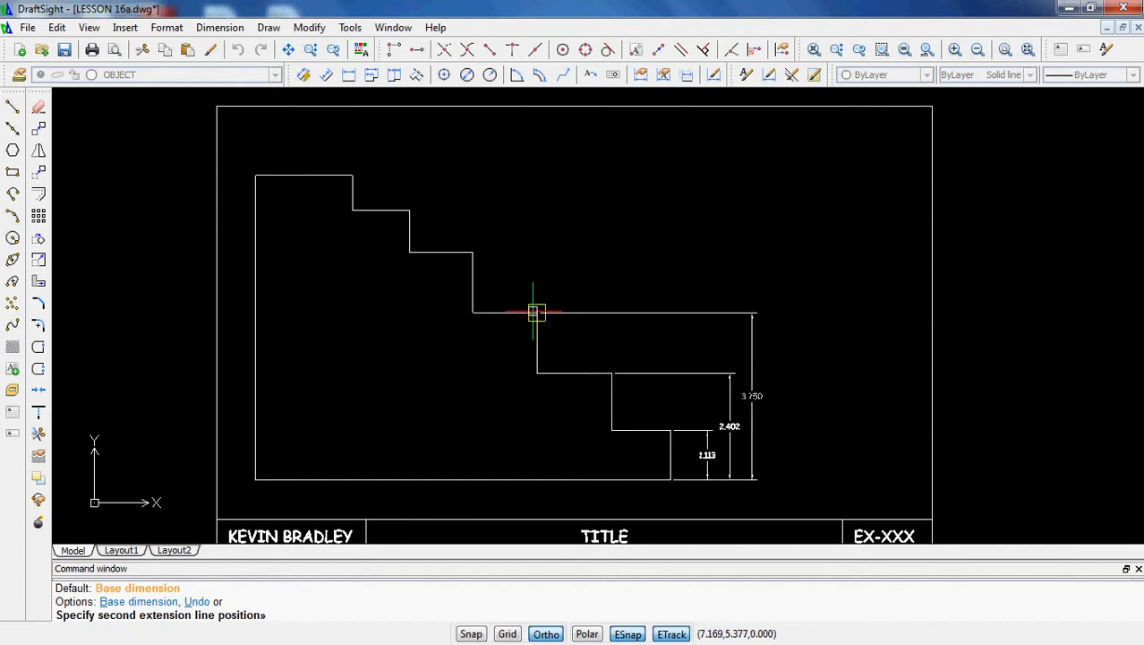
left_click(536, 313)
left_click(473, 253)
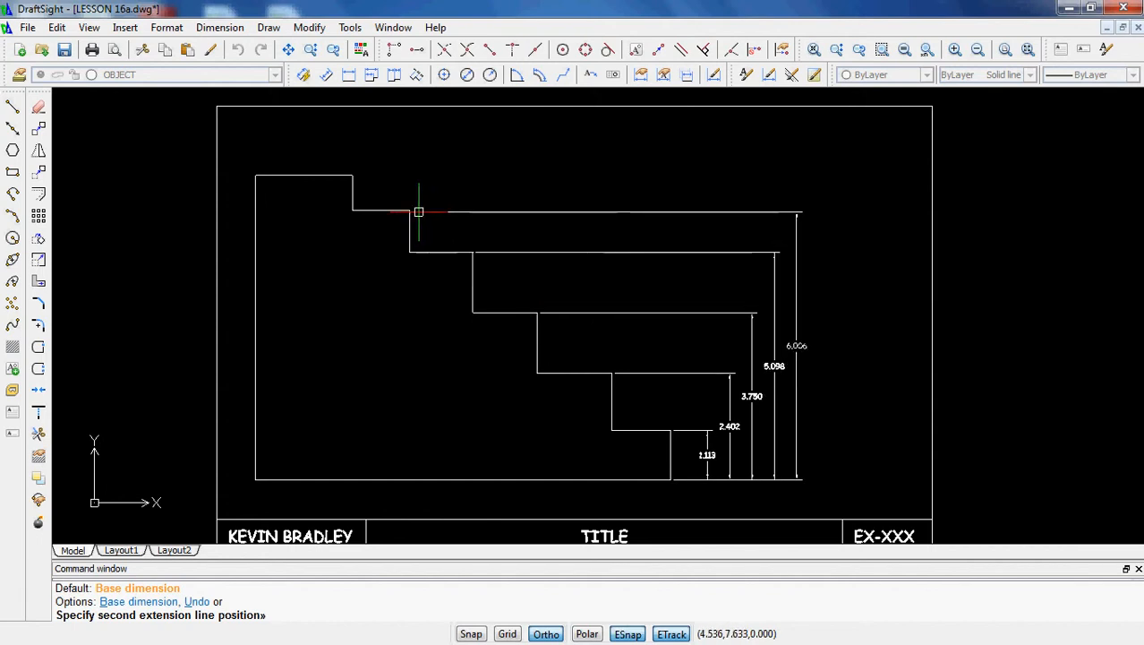
left_click(409, 210)
left_click(353, 175)
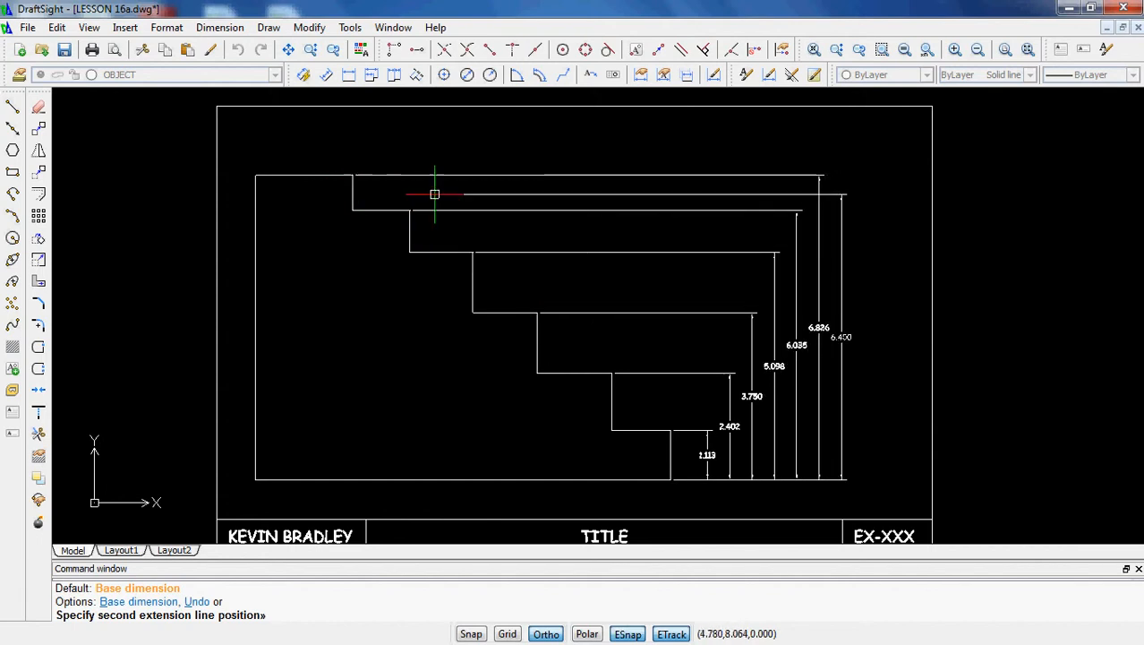
key("Escape")
key("Escape")
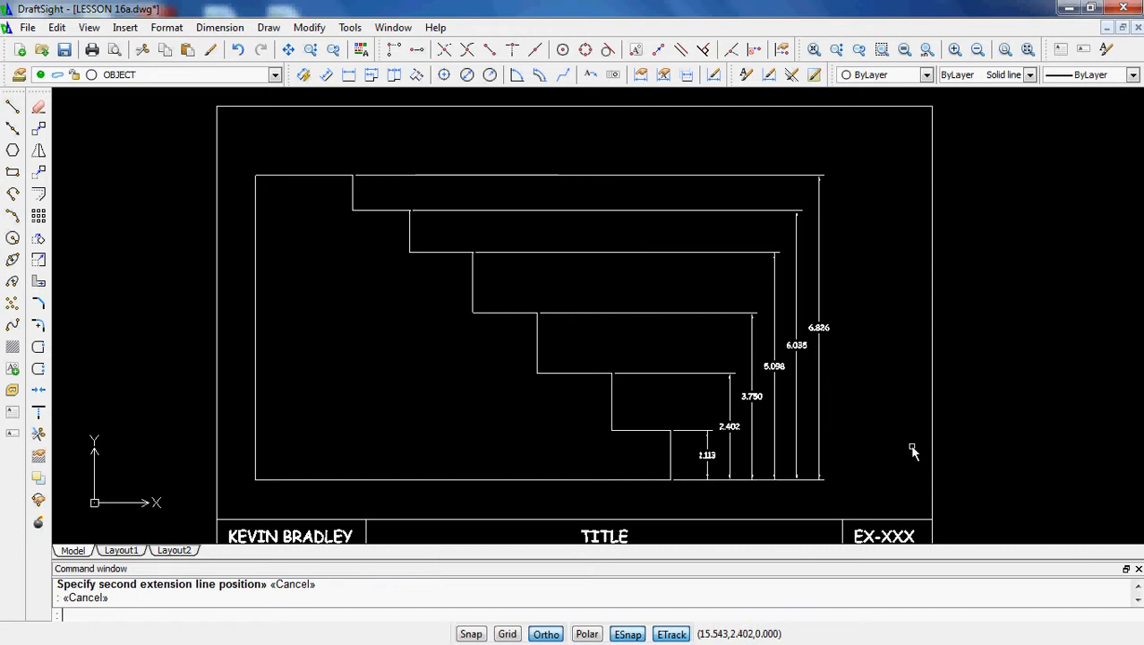
Delete the five baseline dimensions, keeping only the height dimension of the lowest step.
scroll(631, 399, "up", 3)
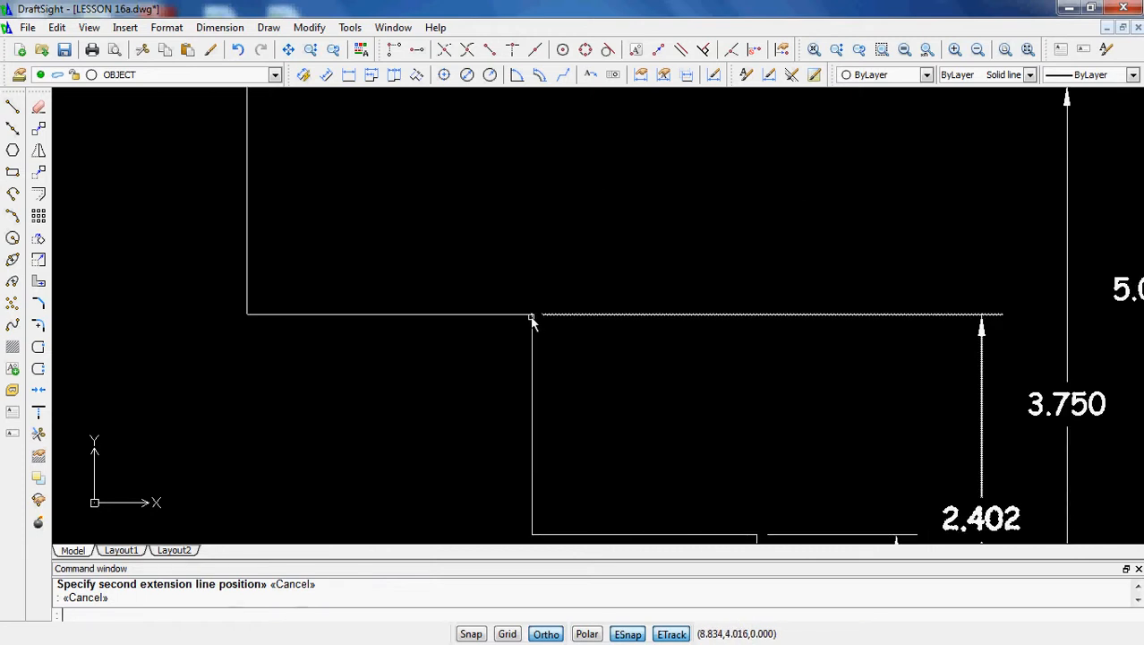
scroll(573, 354, "down", 3)
scroll(578, 358, "down", 3)
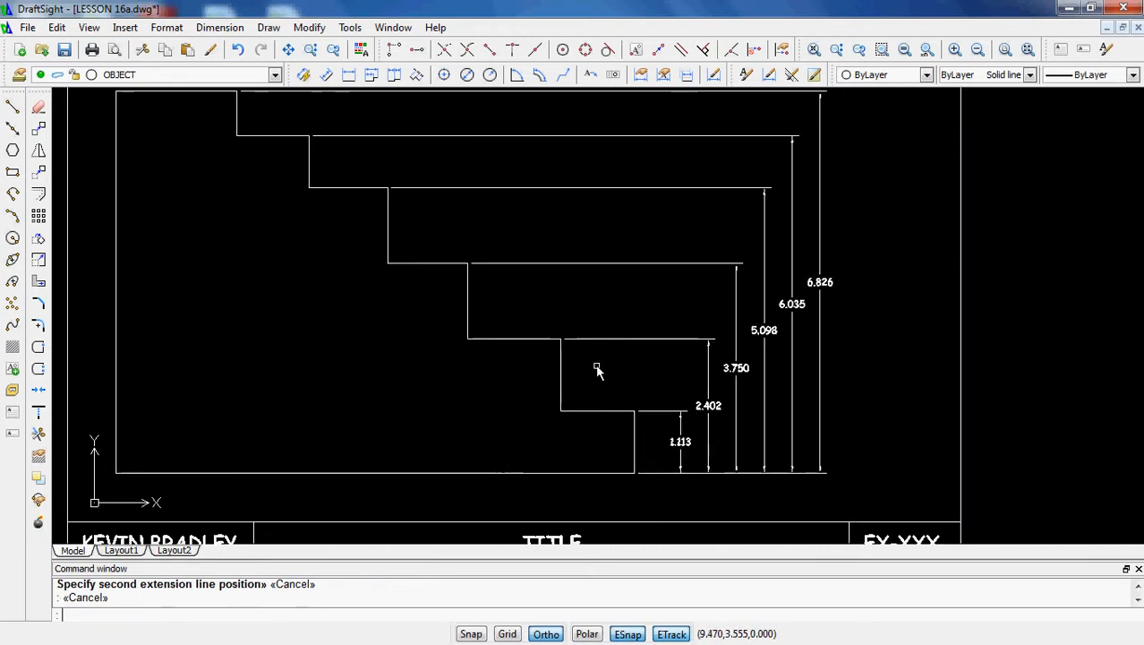
scroll(743, 394, "up", 1)
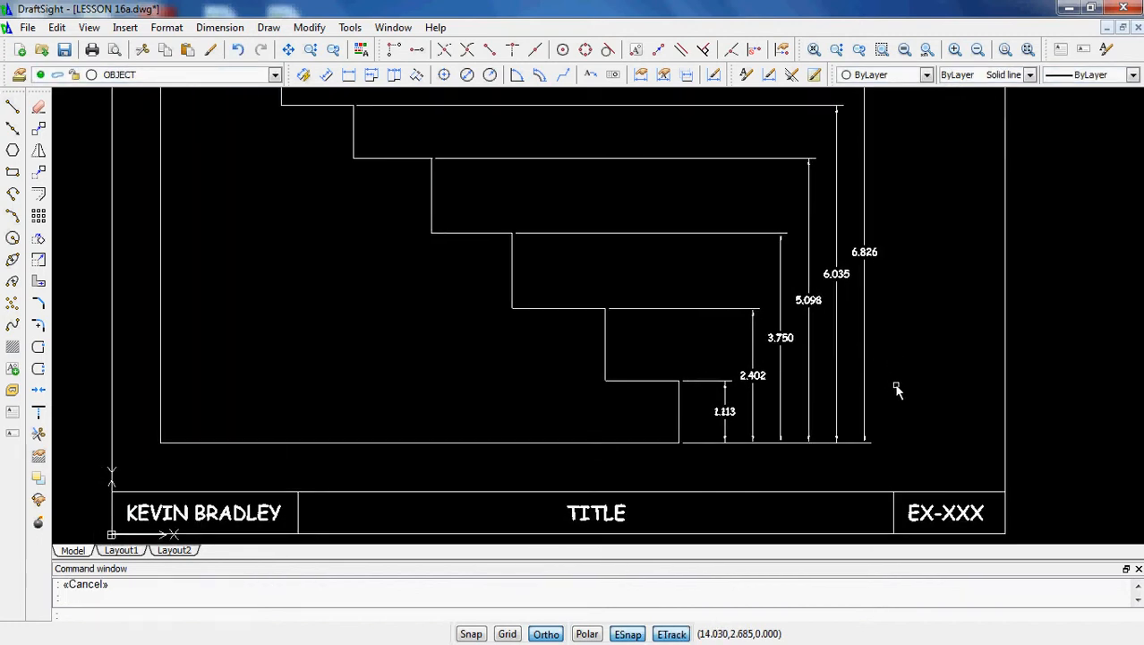
middle_click(907, 419)
middle_click(907, 419)
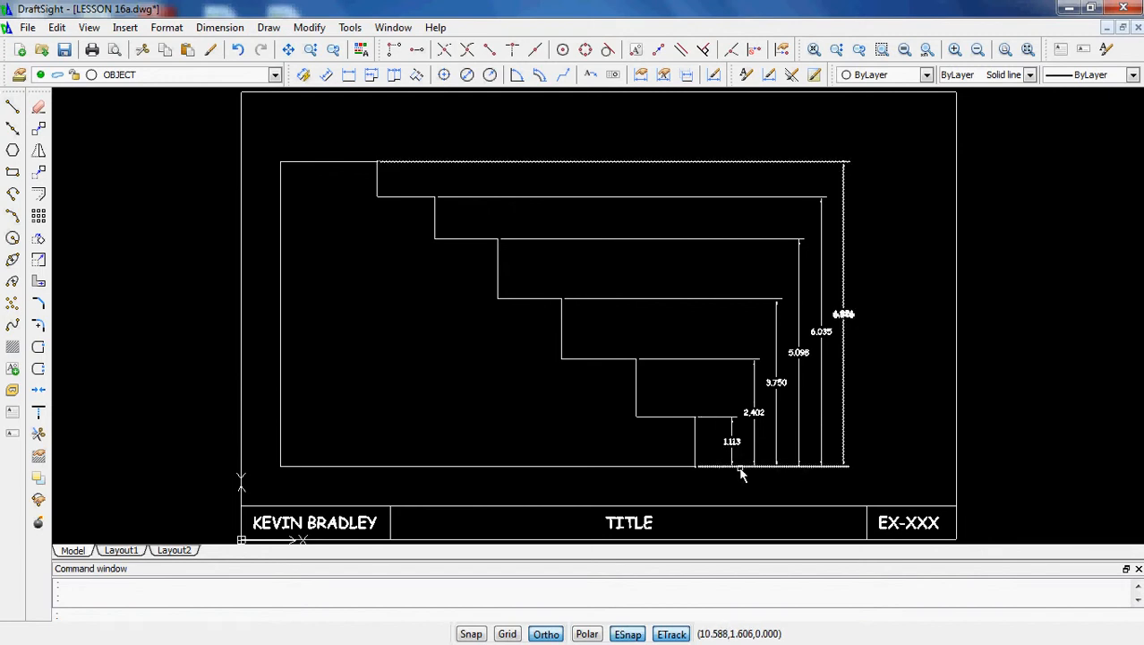
left_click(875, 480)
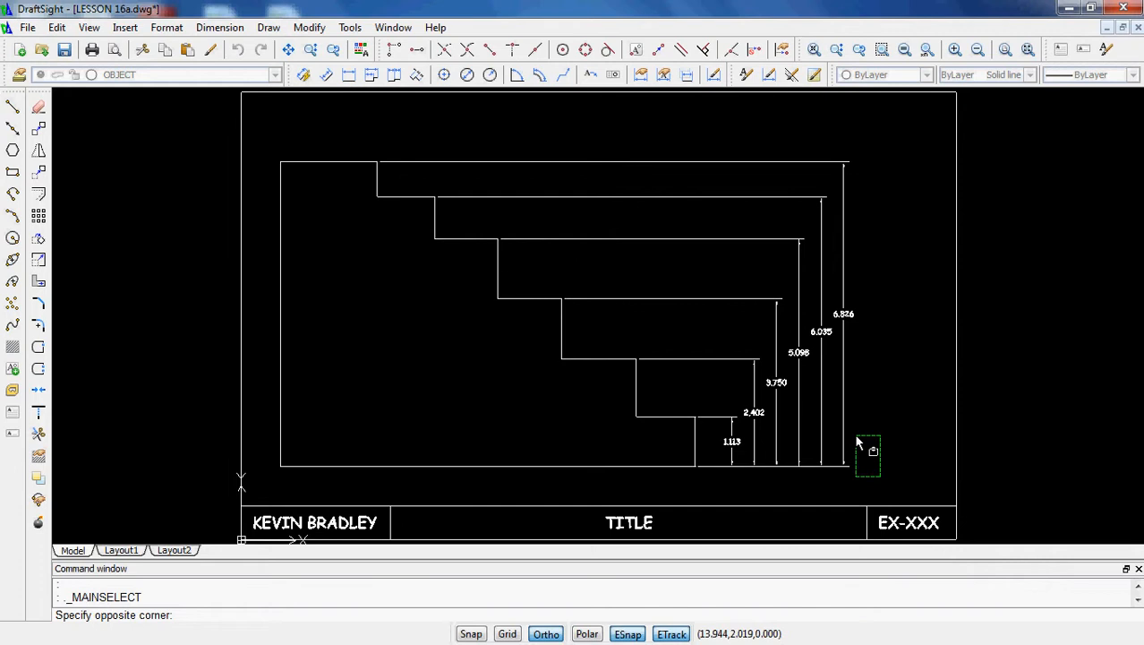
left_click(751, 328)
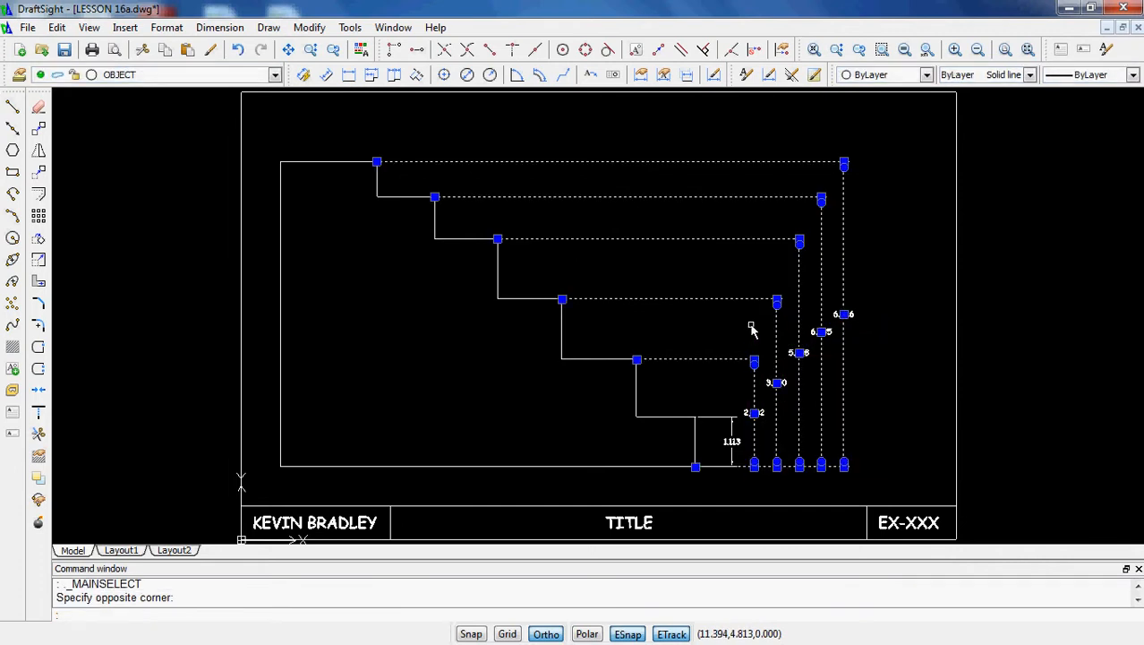
key("Delete")
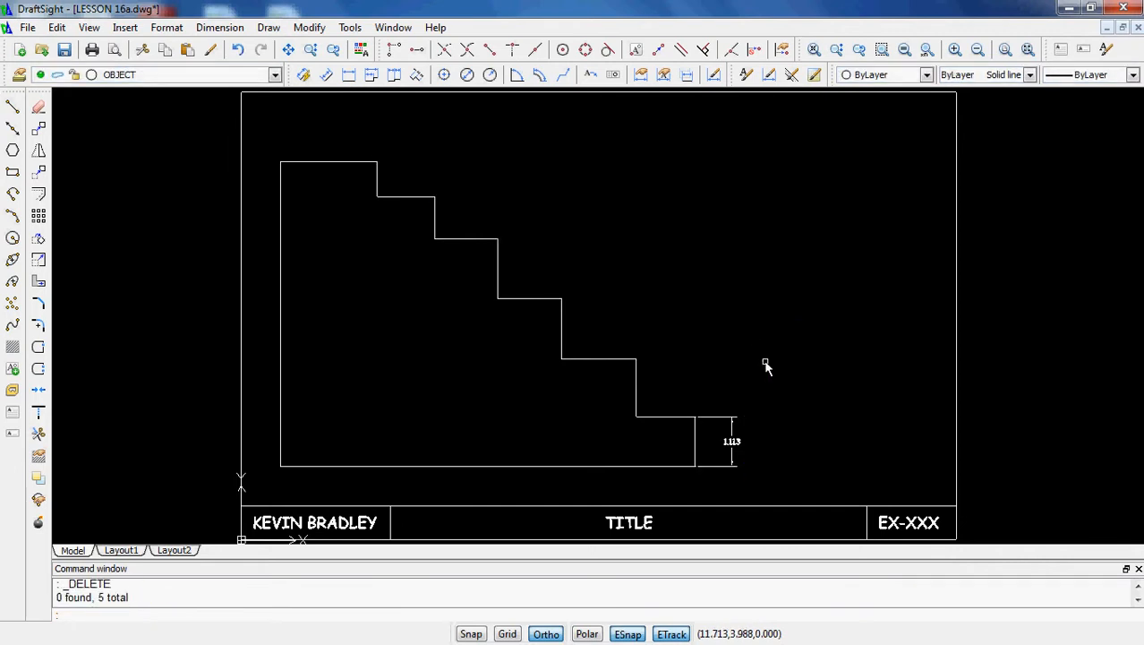
Continue the lowest step's dimension upward as a chain through the outer corners of the five higher steps.
left_click(395, 75)
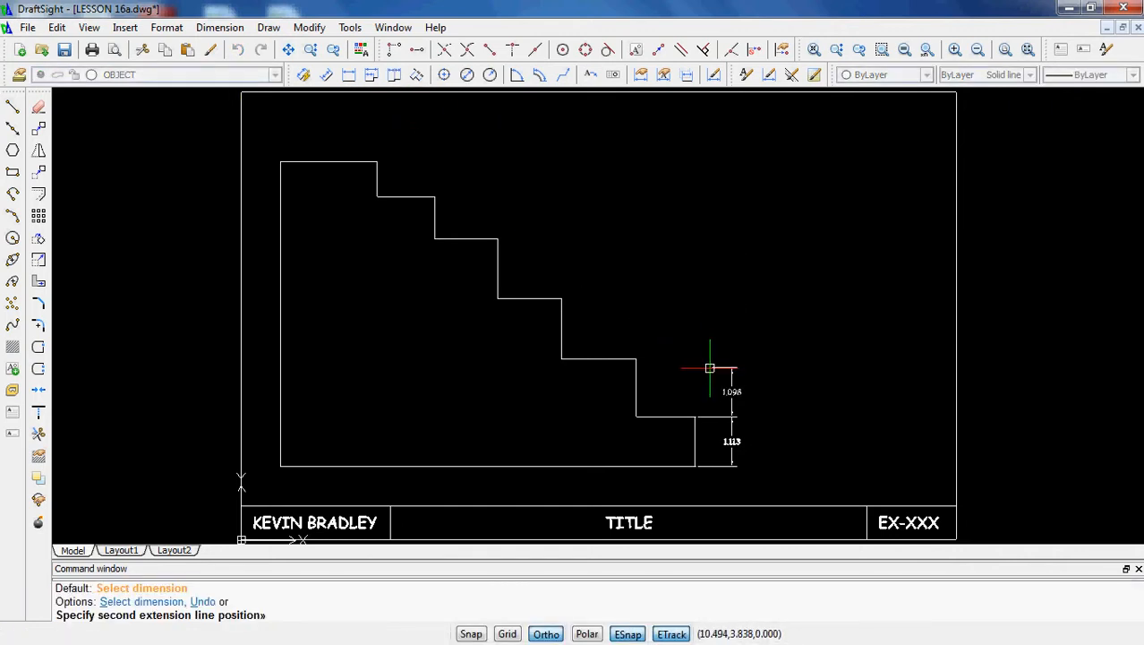
left_click(636, 358)
left_click(561, 298)
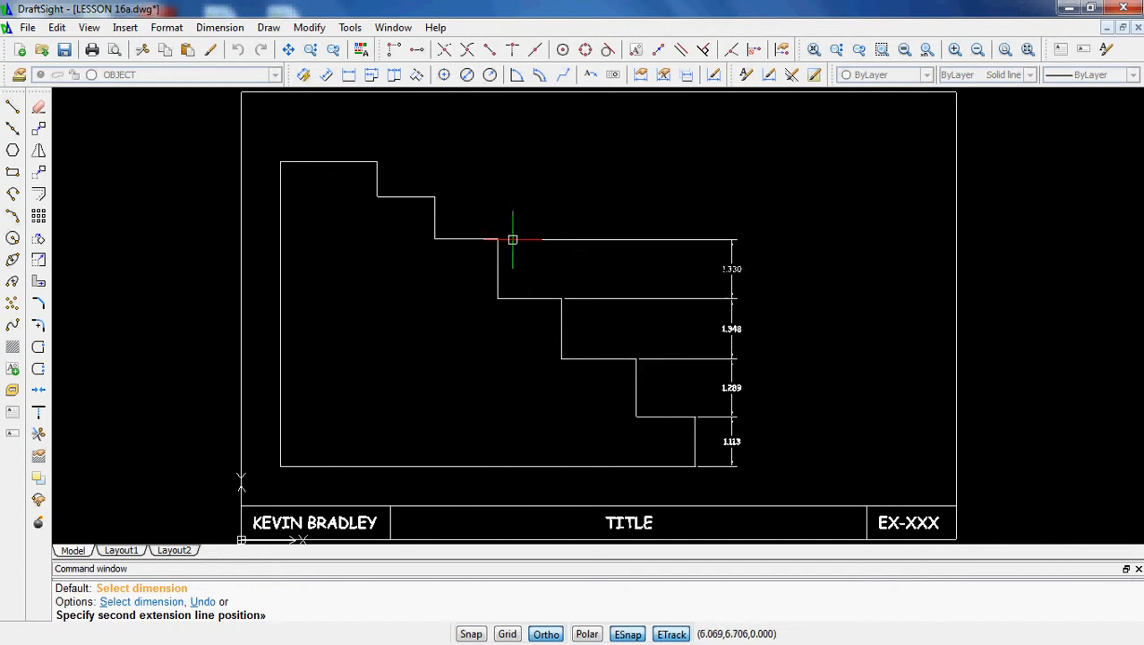
left_click(497, 239)
left_click(435, 196)
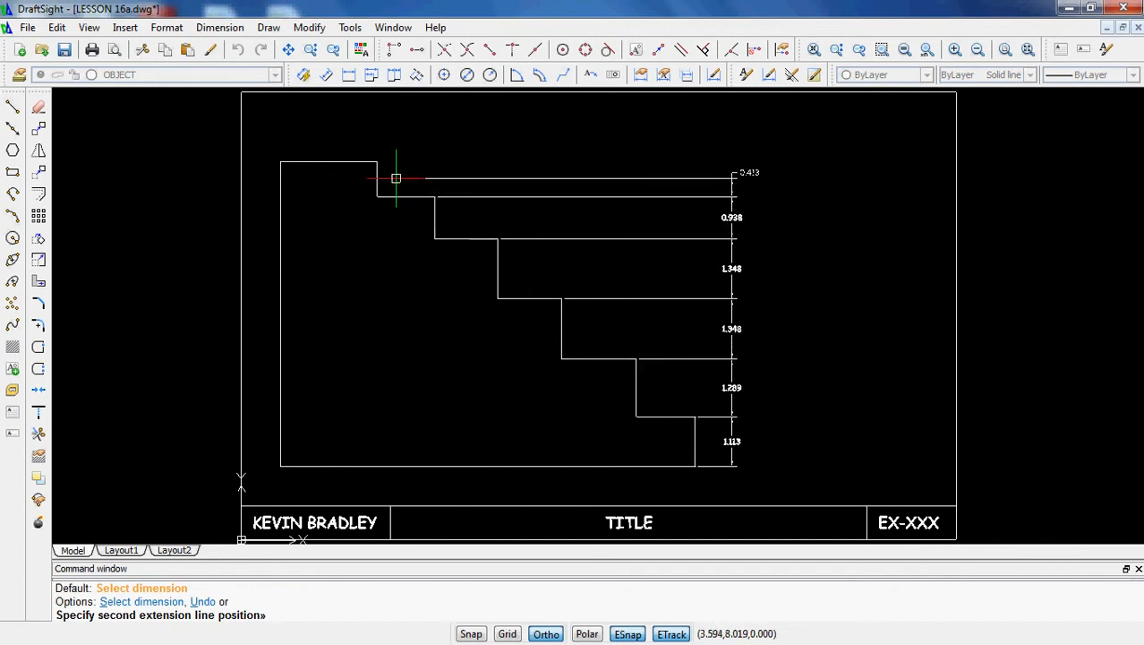
left_click(375, 160)
key("Escape")
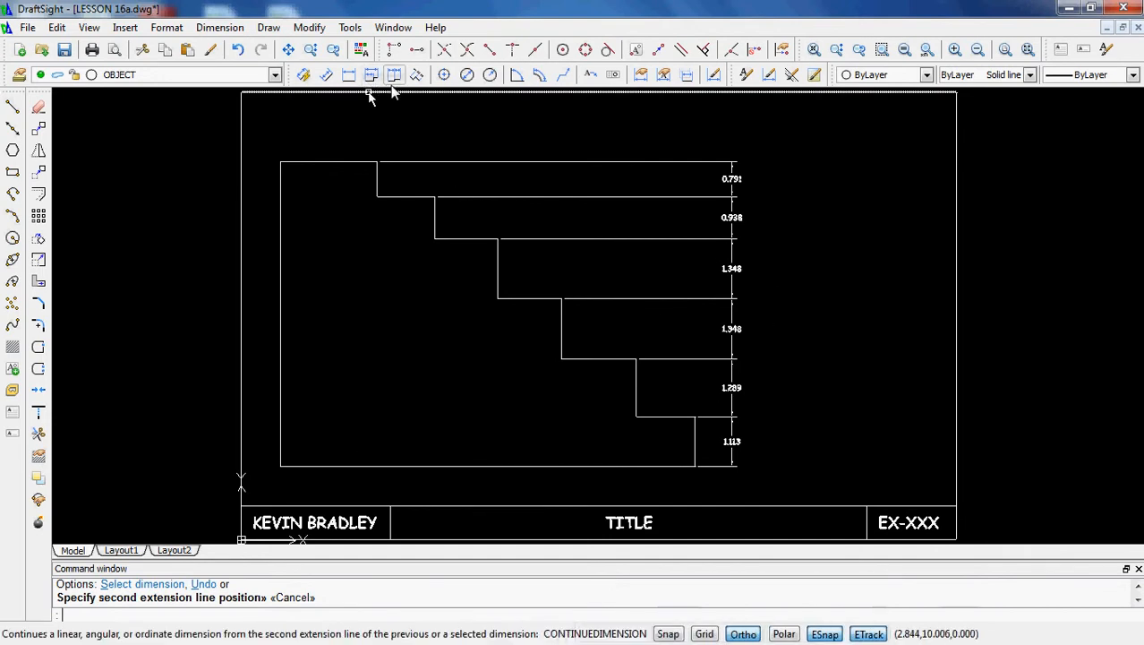
Draw a circle in the empty area outside the border, to the right of the stepped profile.
scroll(474, 236, "down", 4)
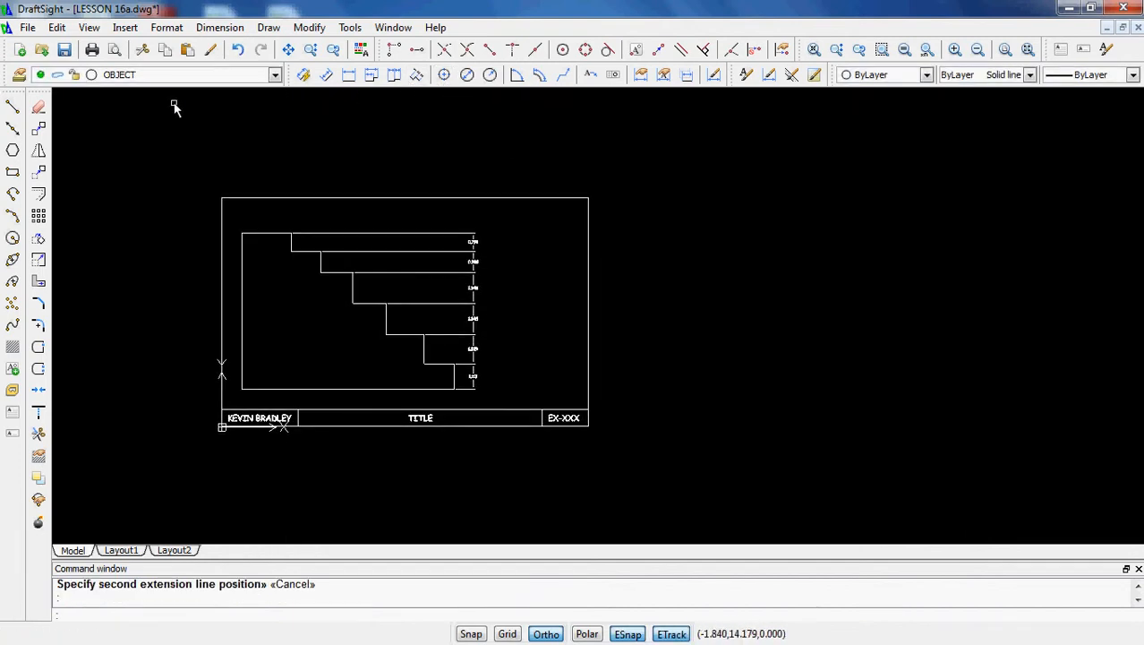
left_click(14, 240)
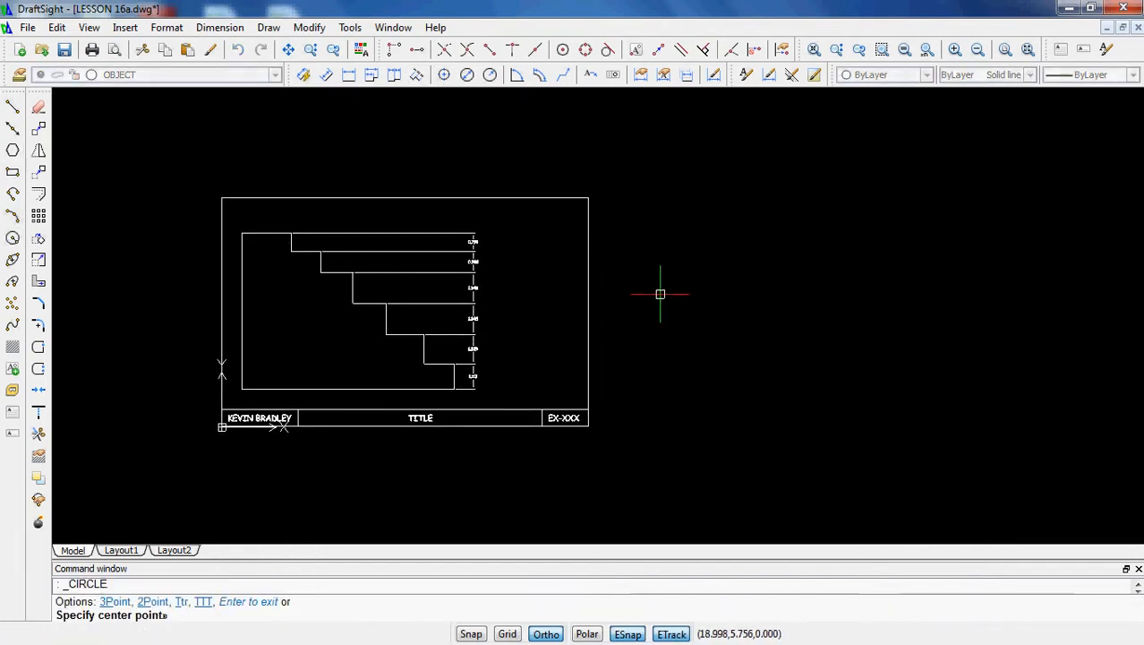
left_click(689, 287)
left_click(719, 347)
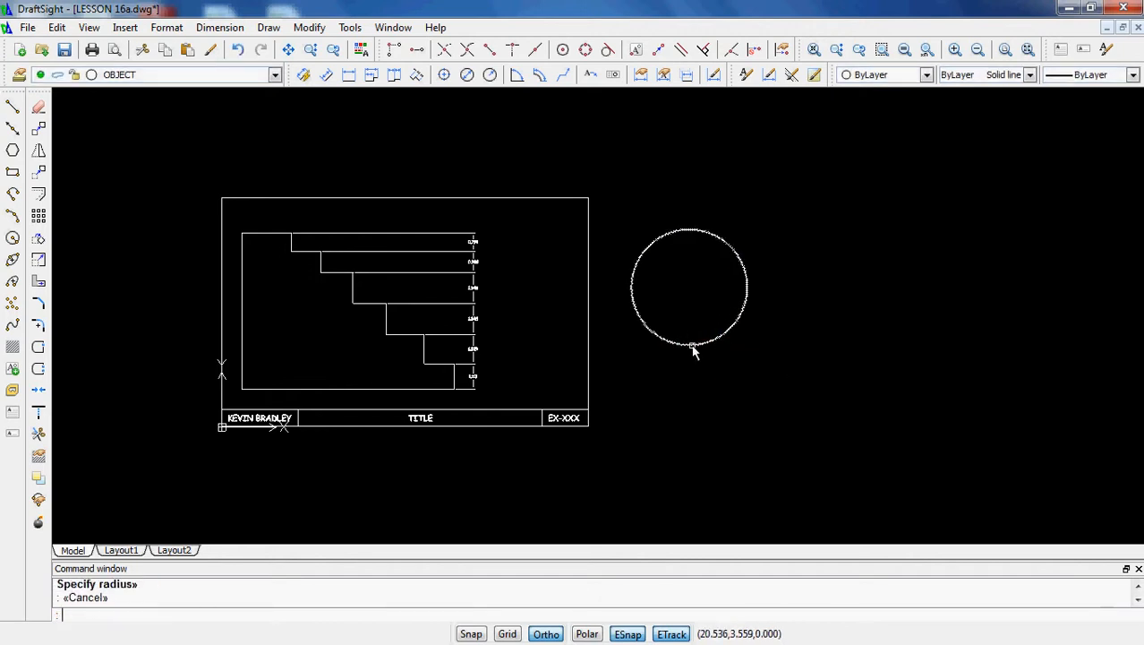
Add a center mark to the new circle.
scroll(781, 427, "up", 3)
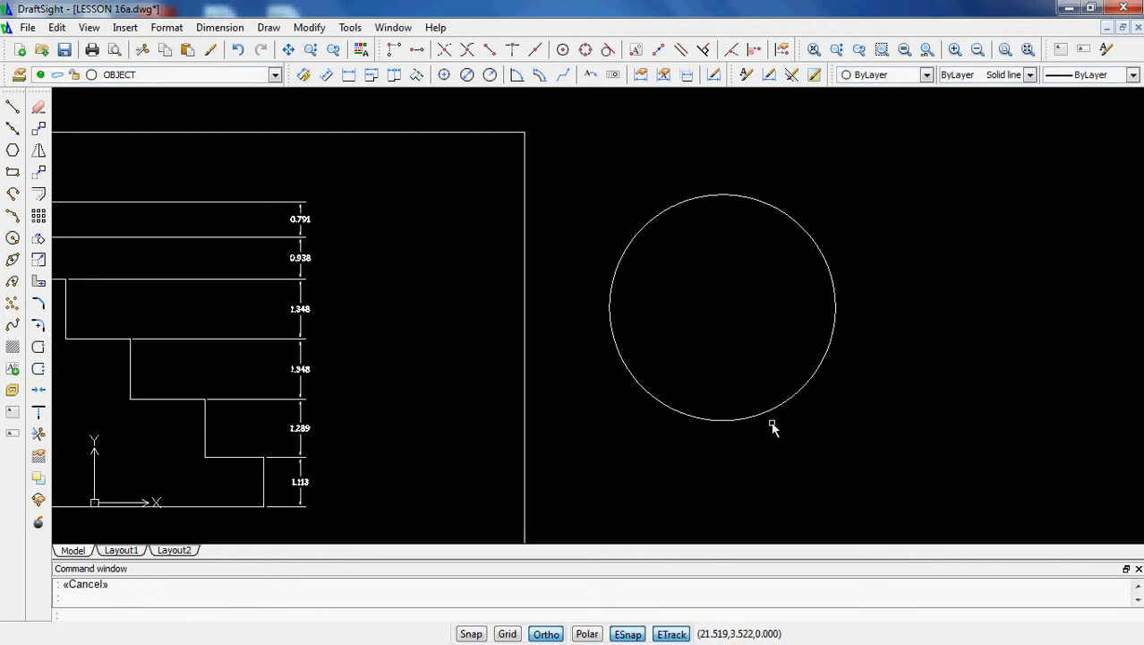
left_click(444, 76)
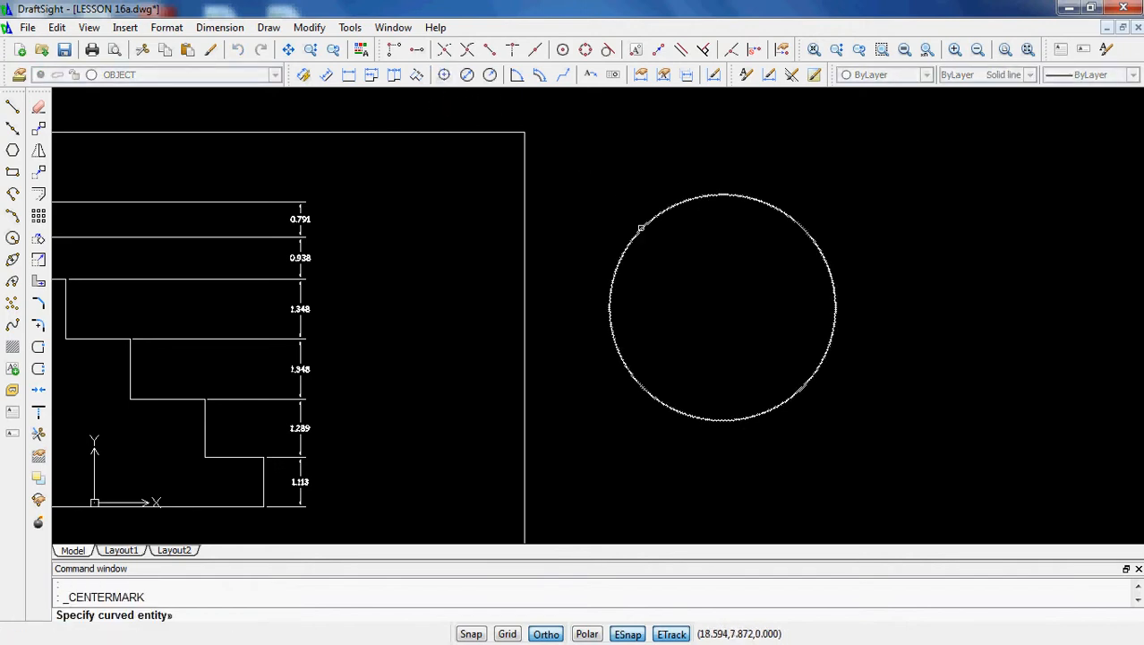
left_click(641, 227)
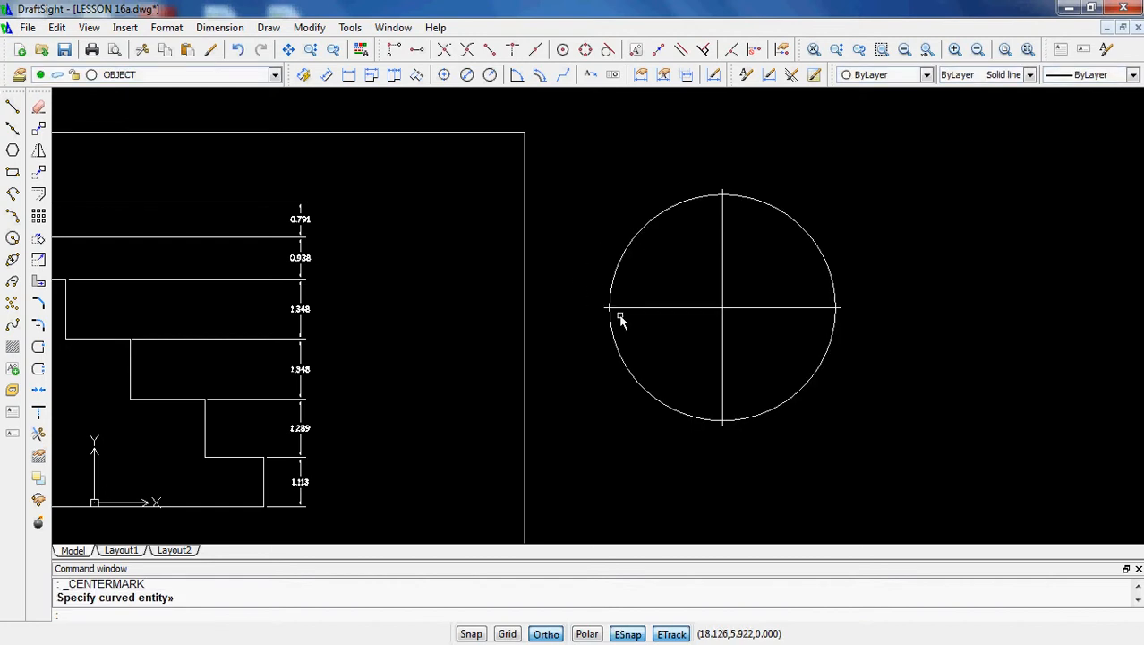
Make CENTER LINE the current layer and move the circle's center mark lines onto that layer.
left_click(242, 77)
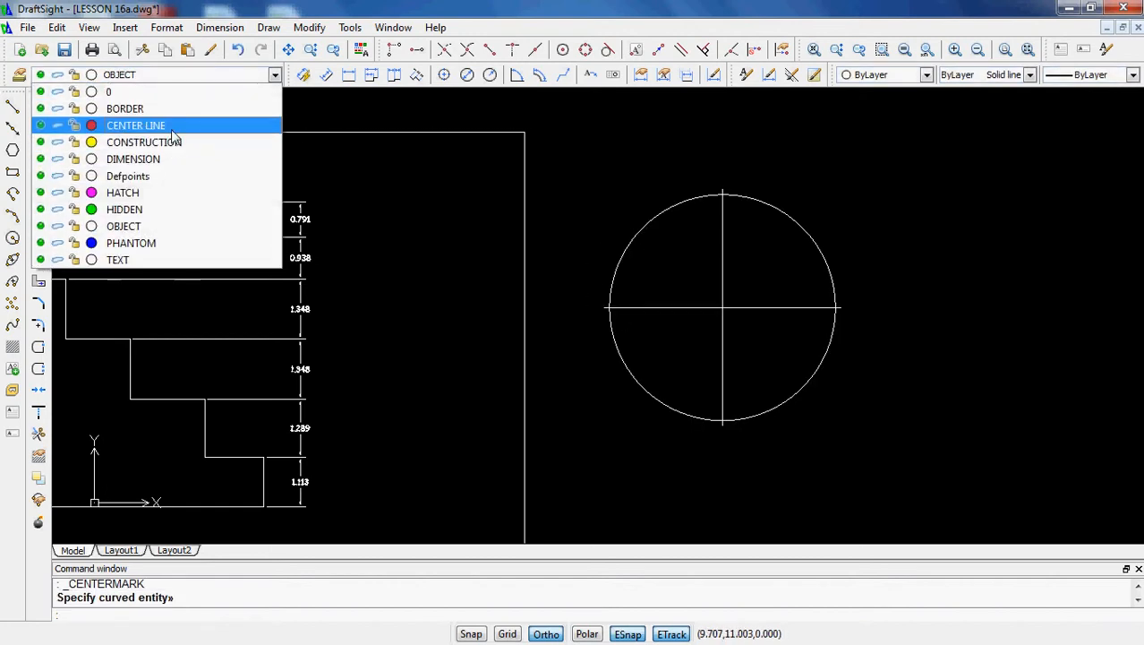
left_click(174, 122)
left_click(748, 339)
left_click(660, 268)
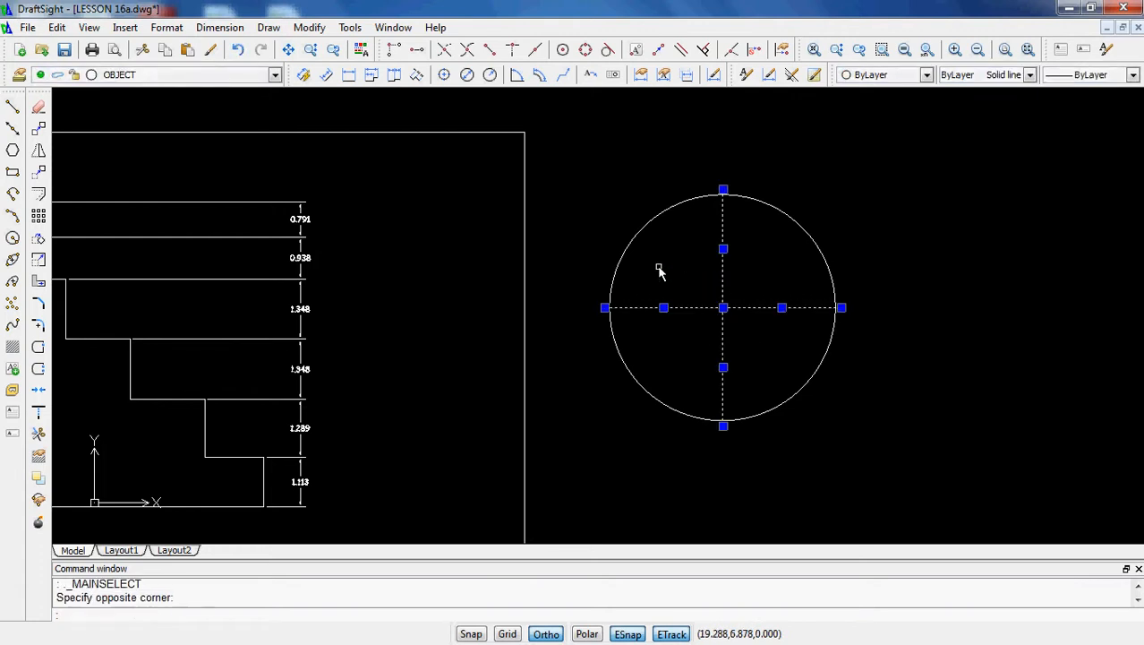
left_click(169, 77)
left_click(139, 126)
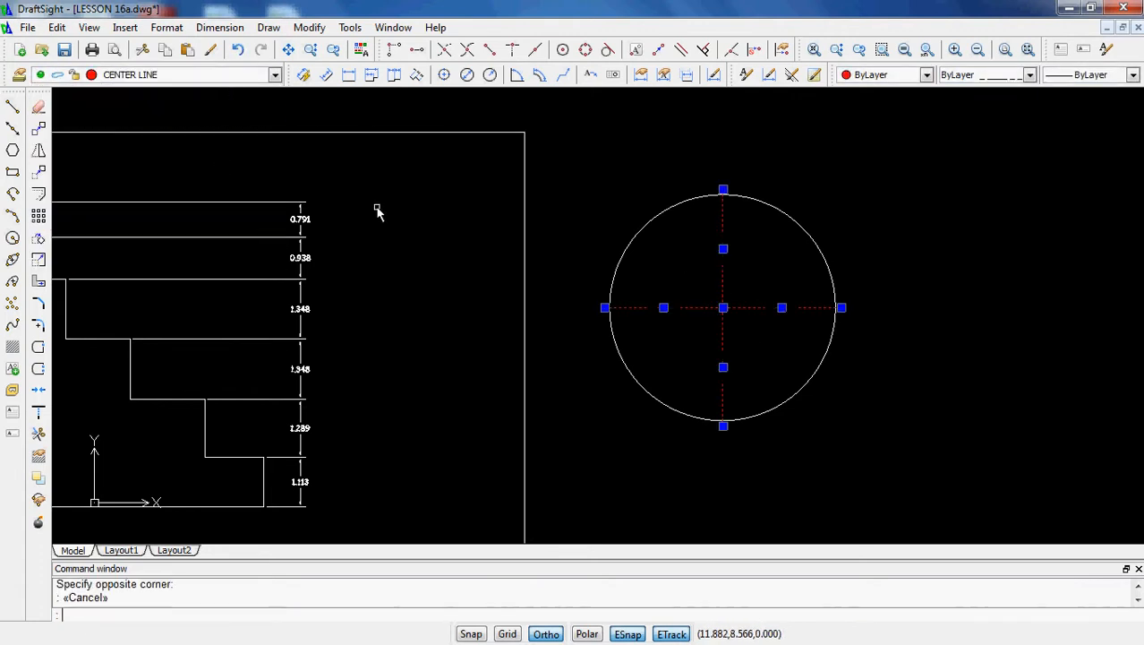
key("Escape")
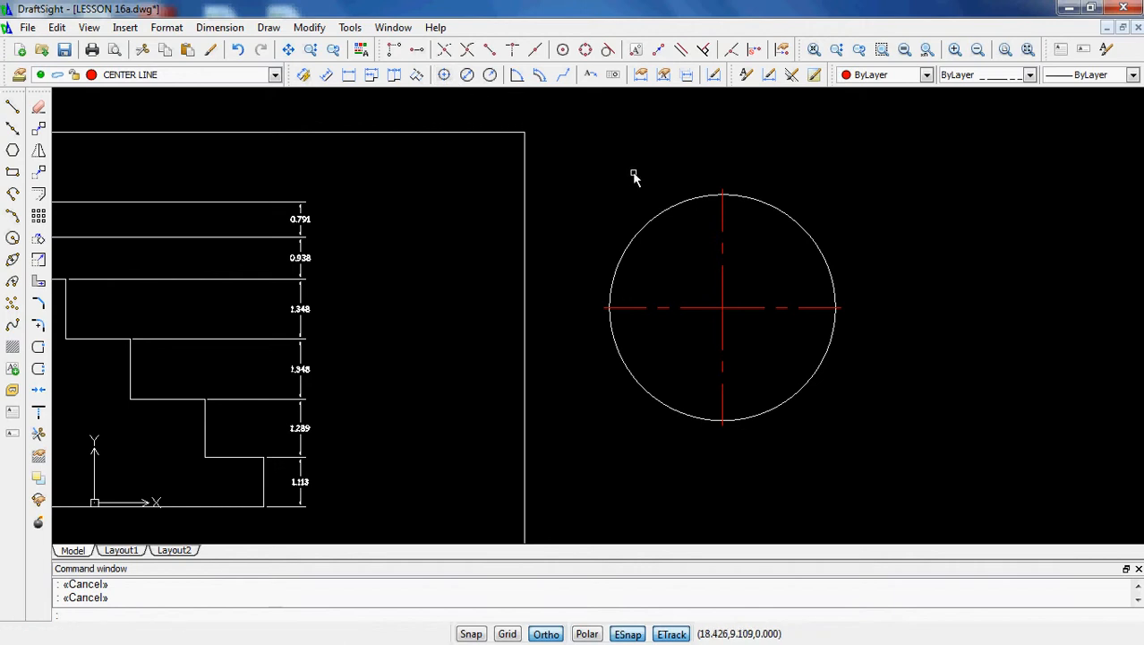
Delete the circle's center mark lines.
left_click(766, 342)
left_click(695, 292)
key("Delete")
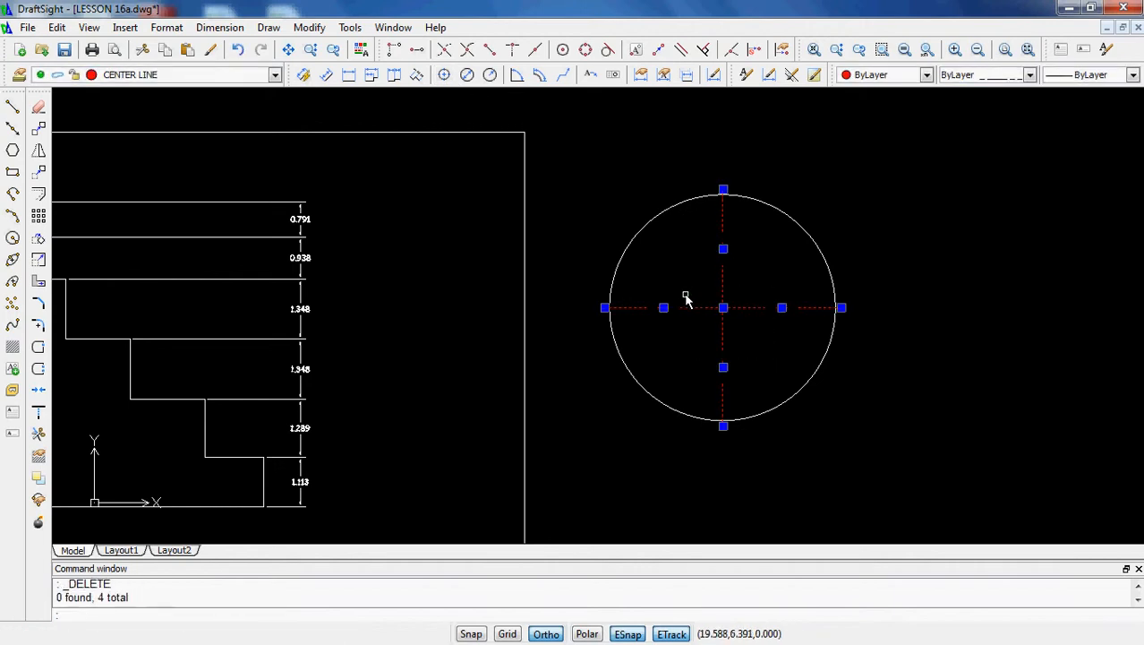
key("Escape")
key("Escape")
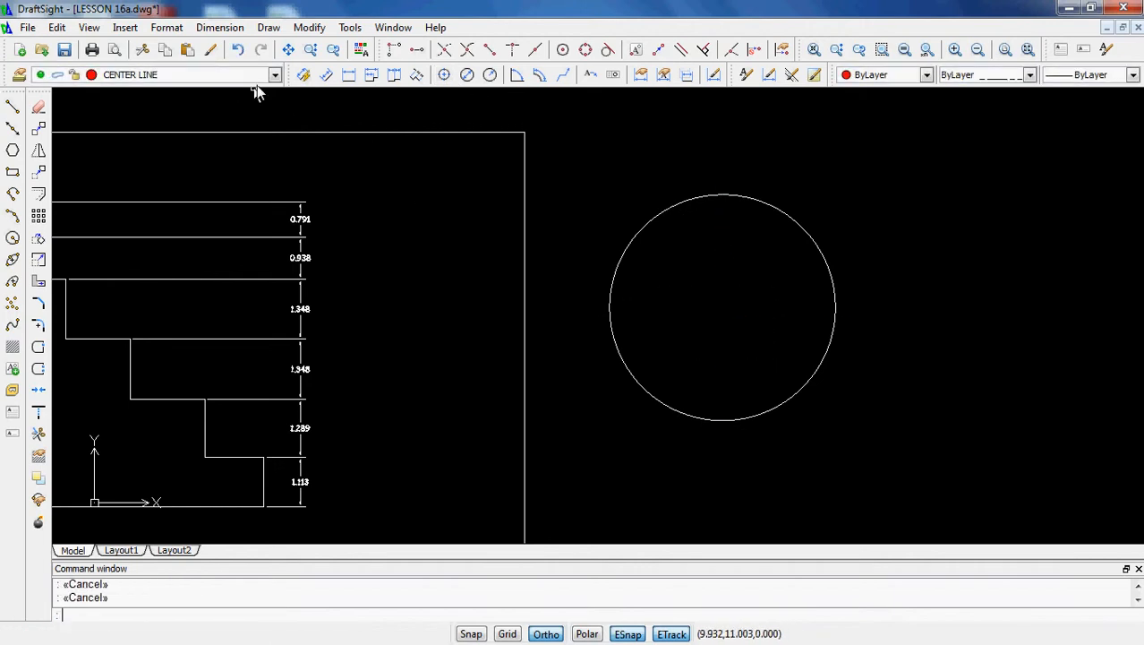
Add a new center mark to the circle on the CENTER LINE layer.
left_click(445, 76)
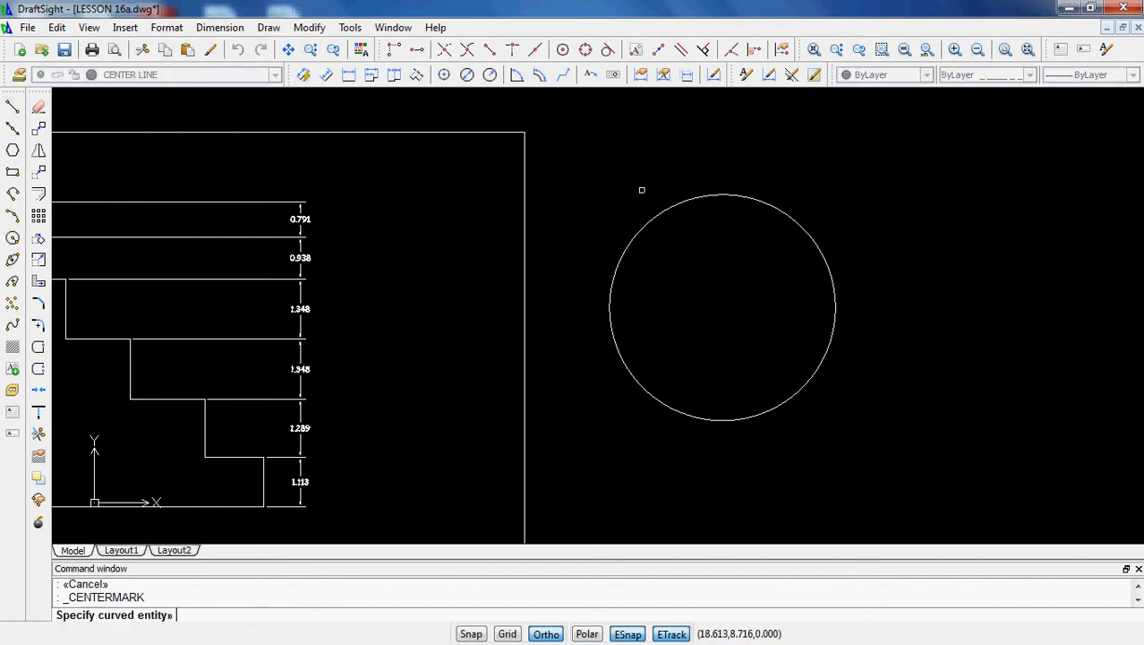
left_click(721, 194)
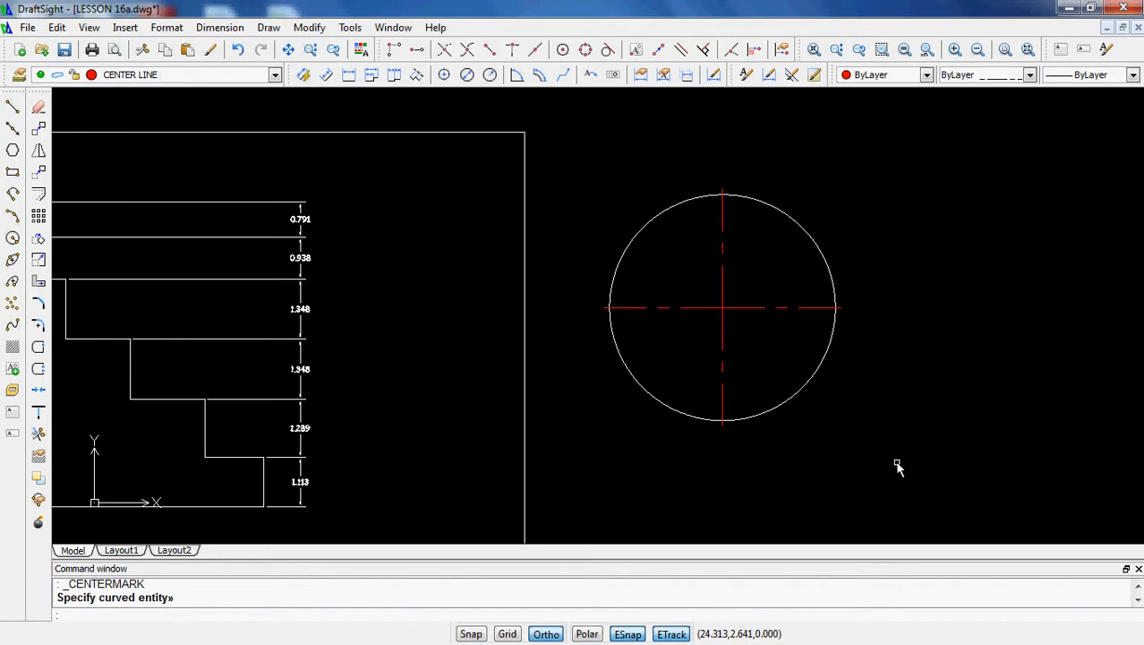
scroll(728, 197, "up", 3)
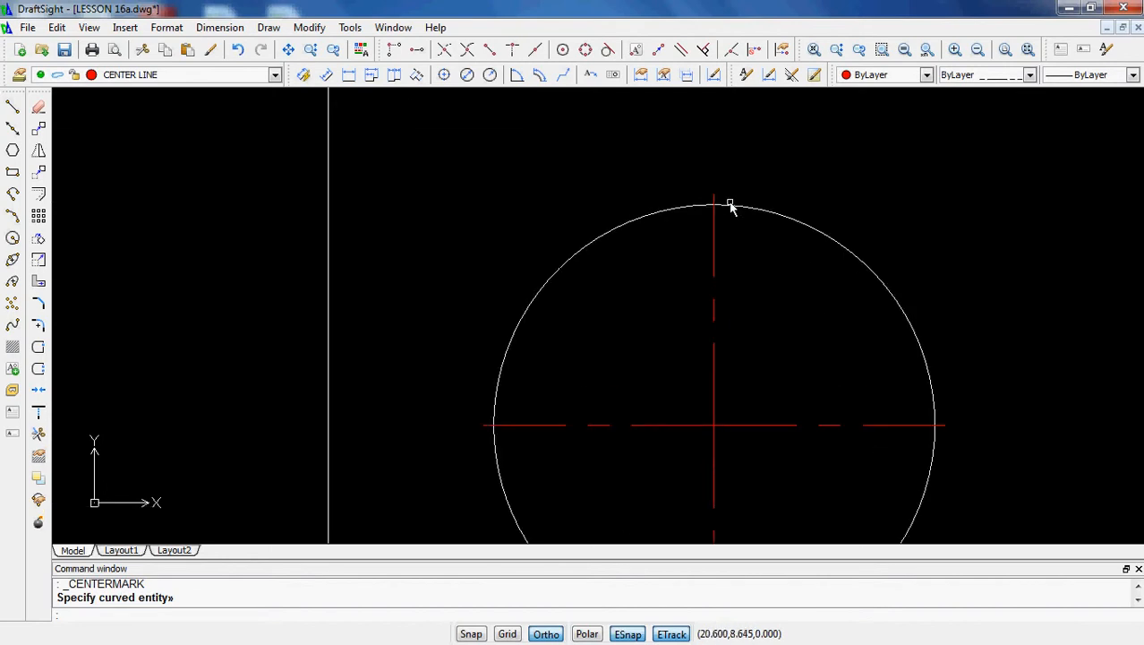
scroll(784, 285, "down", 3)
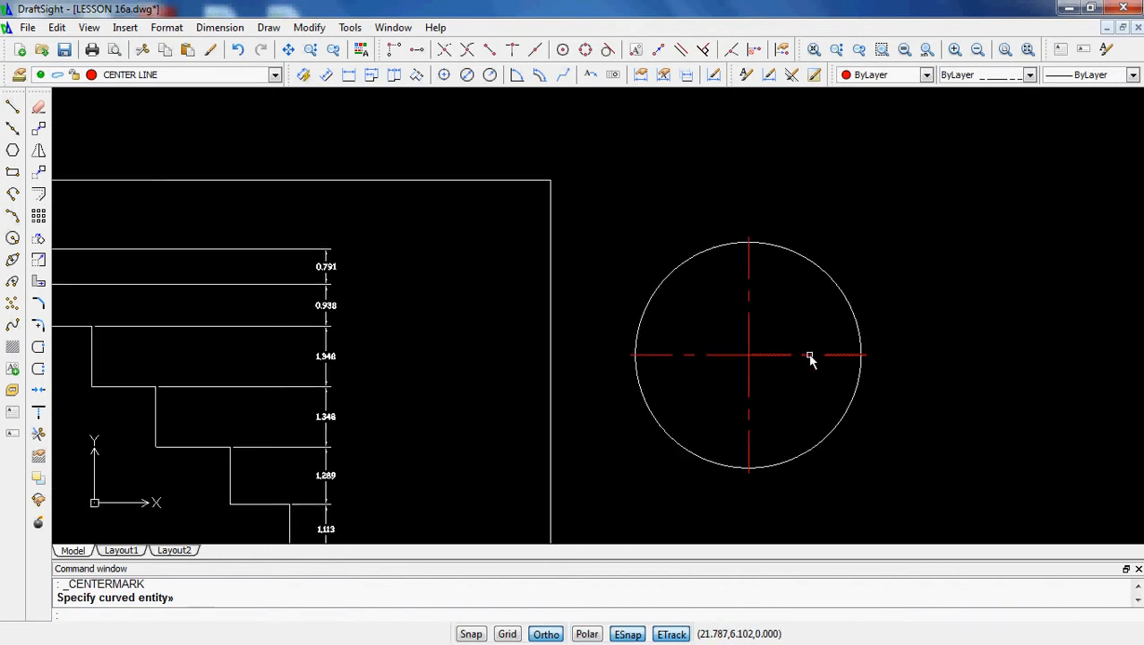
middle_click_drag(810, 357, 812, 294)
scroll(793, 331, "down", 1)
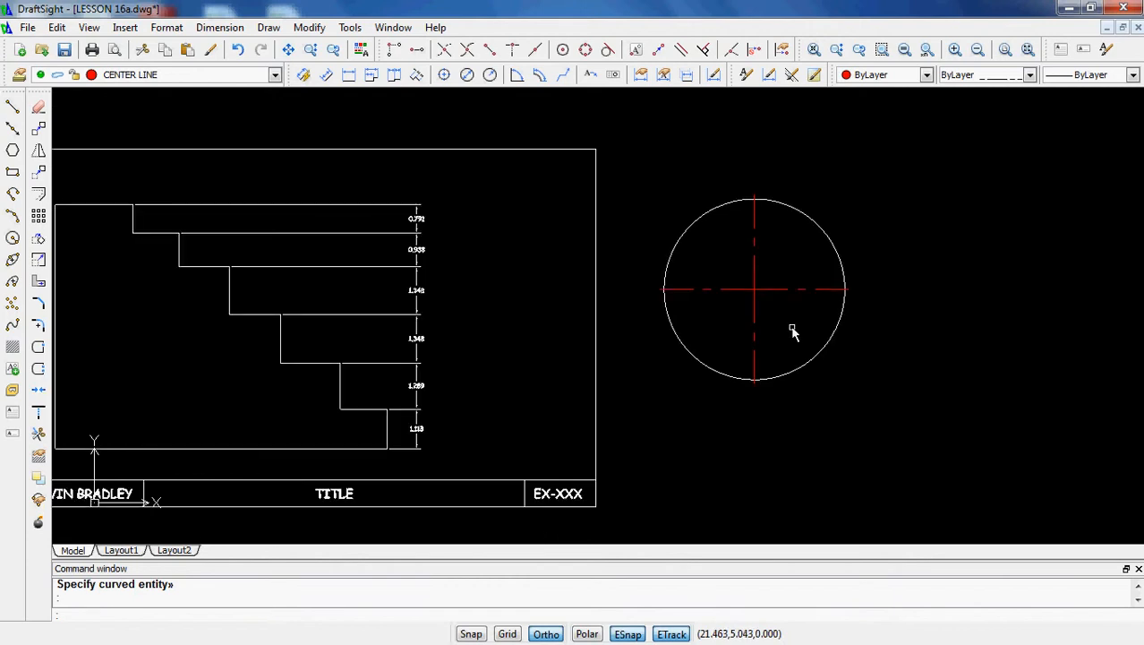
key("Escape")
key("Escape")
left_click(490, 74)
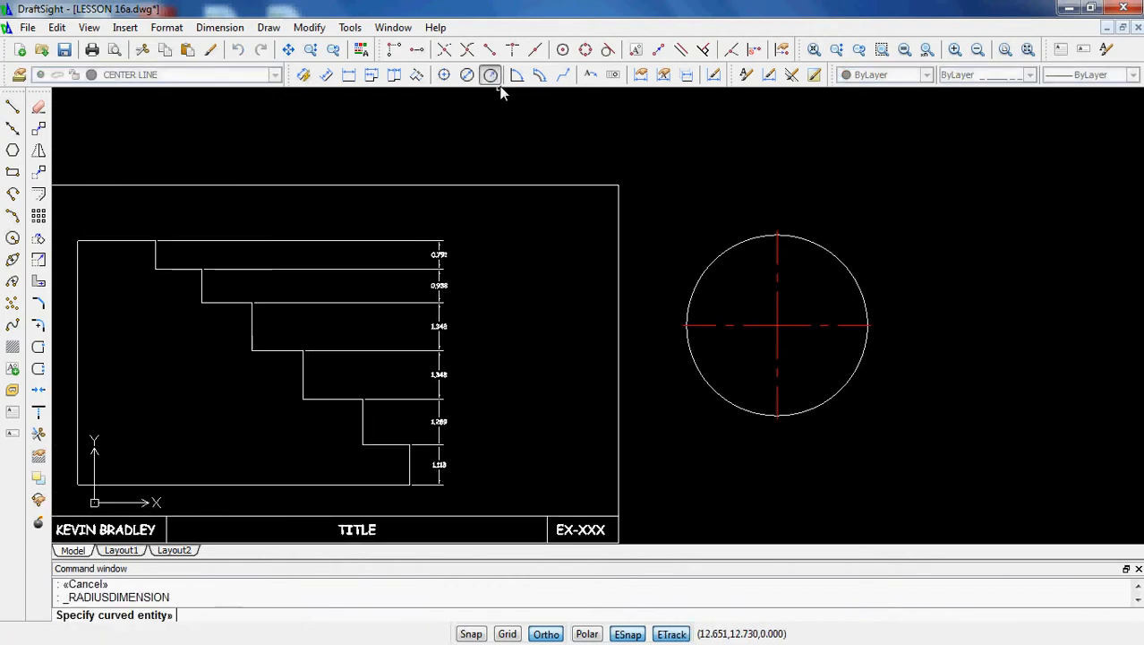
left_click(818, 246)
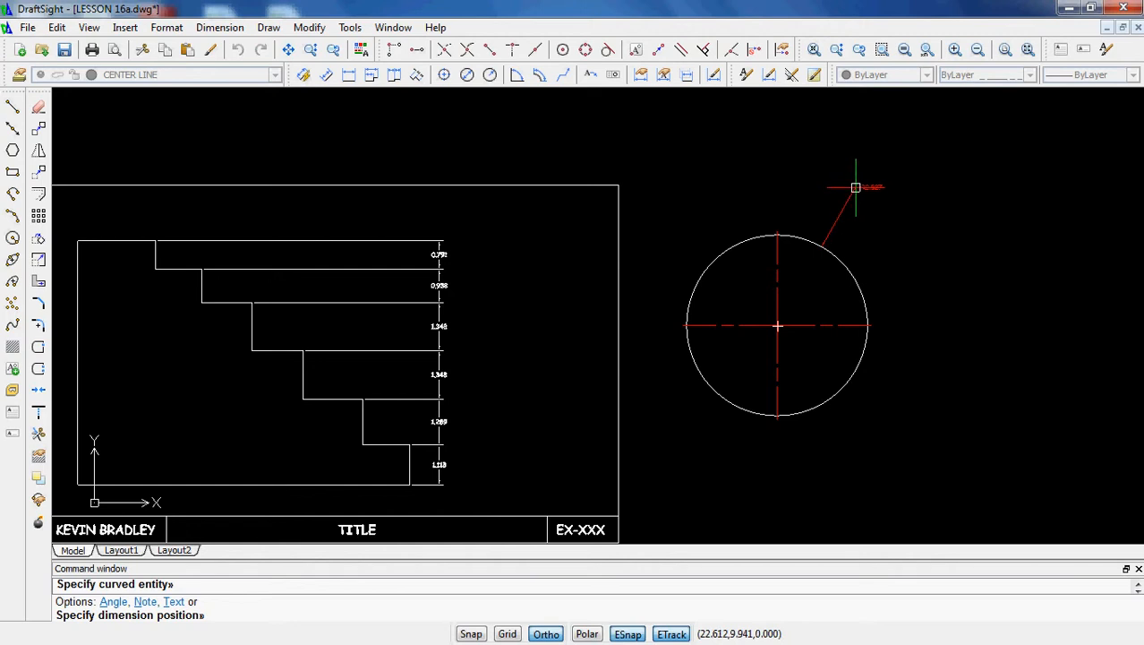
key("Escape")
key("Escape")
Make DIMENSION the current layer and add a radius dimension to the circle, with its text outside the circle's upper-right edge.
left_click(275, 74)
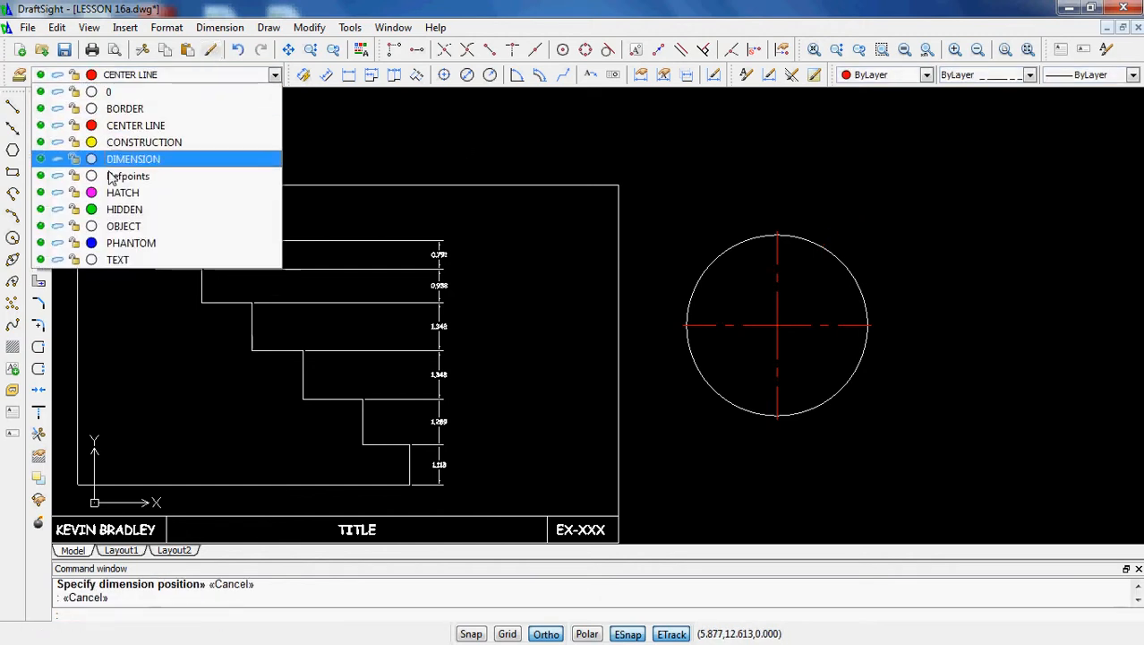
left_click(158, 159)
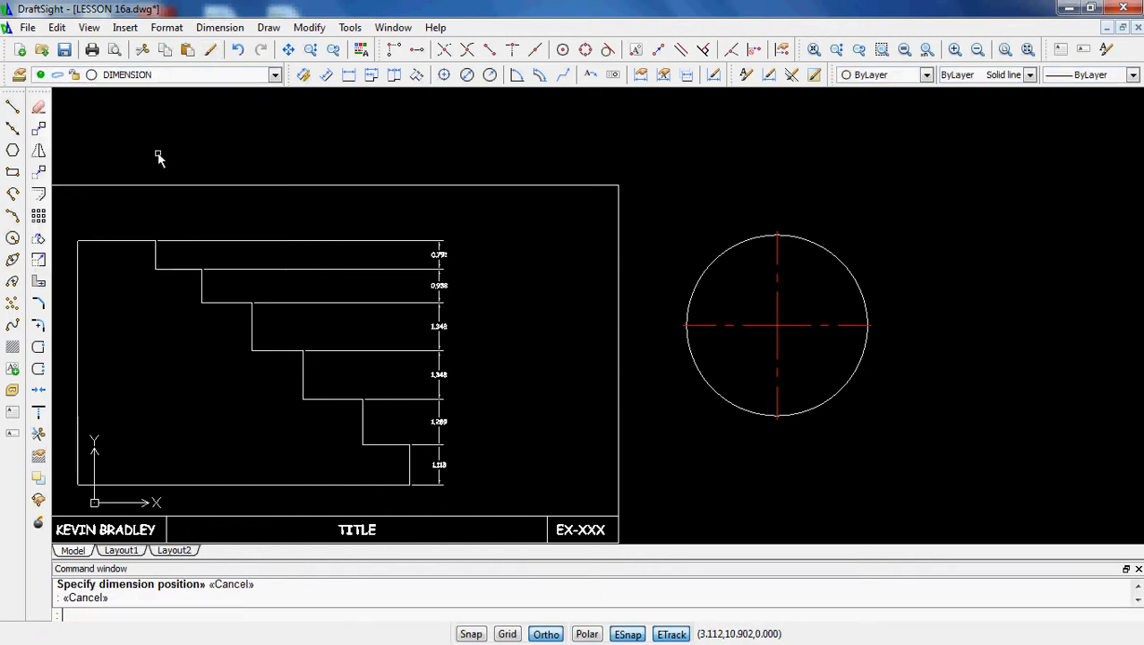
left_click(490, 76)
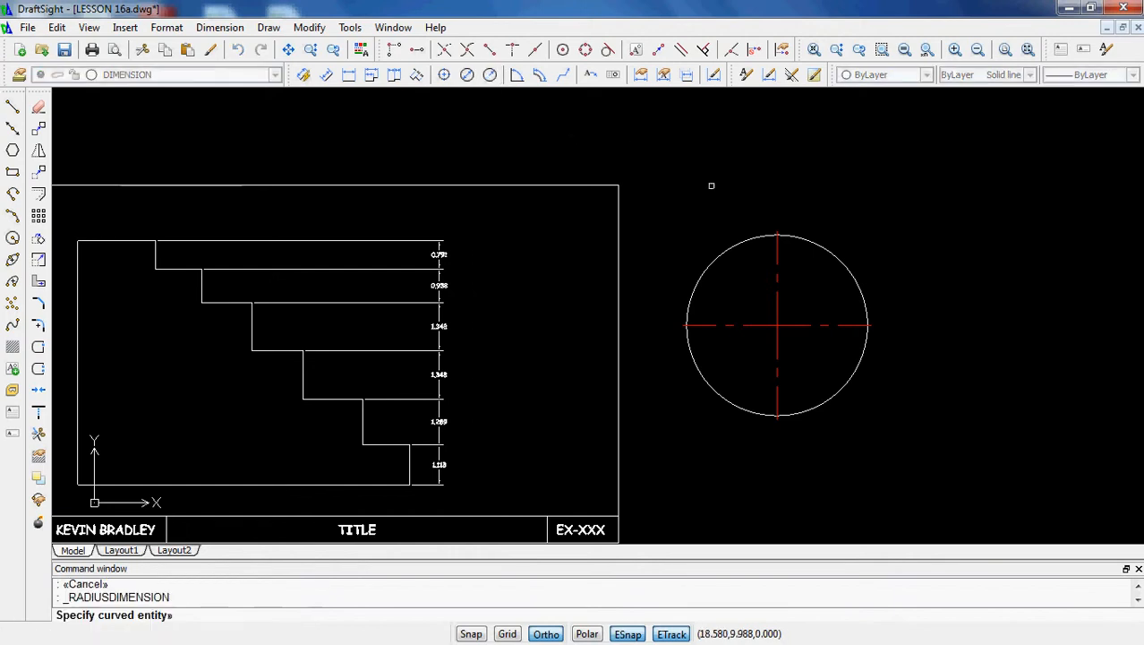
left_click(758, 247)
left_click(862, 196)
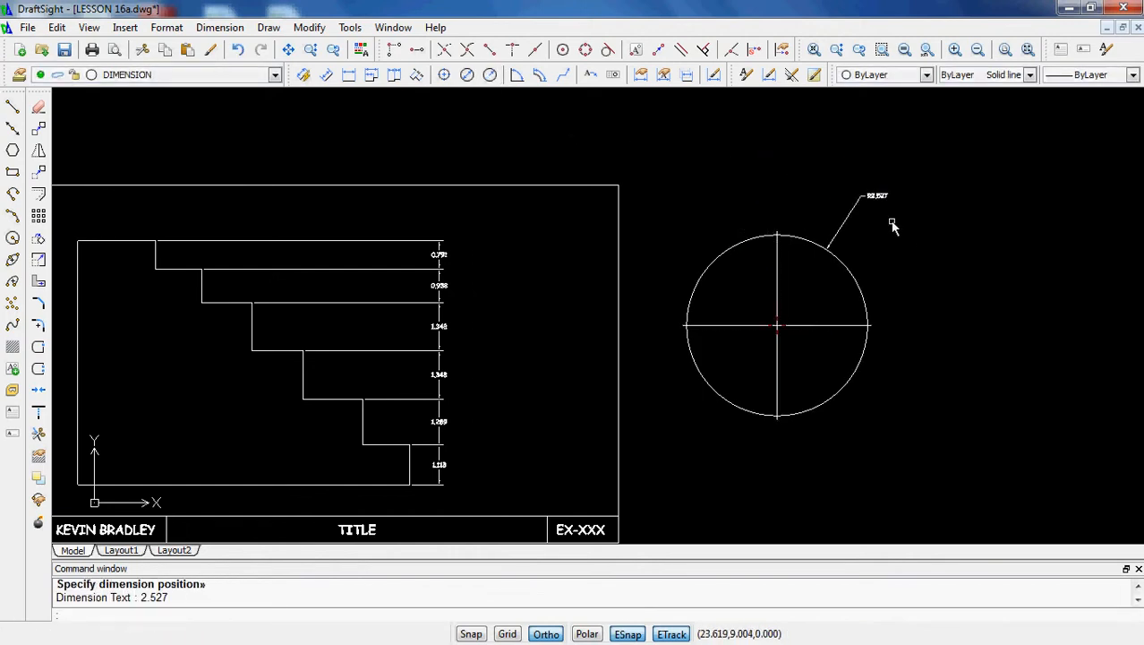
scroll(886, 224, "up", 3)
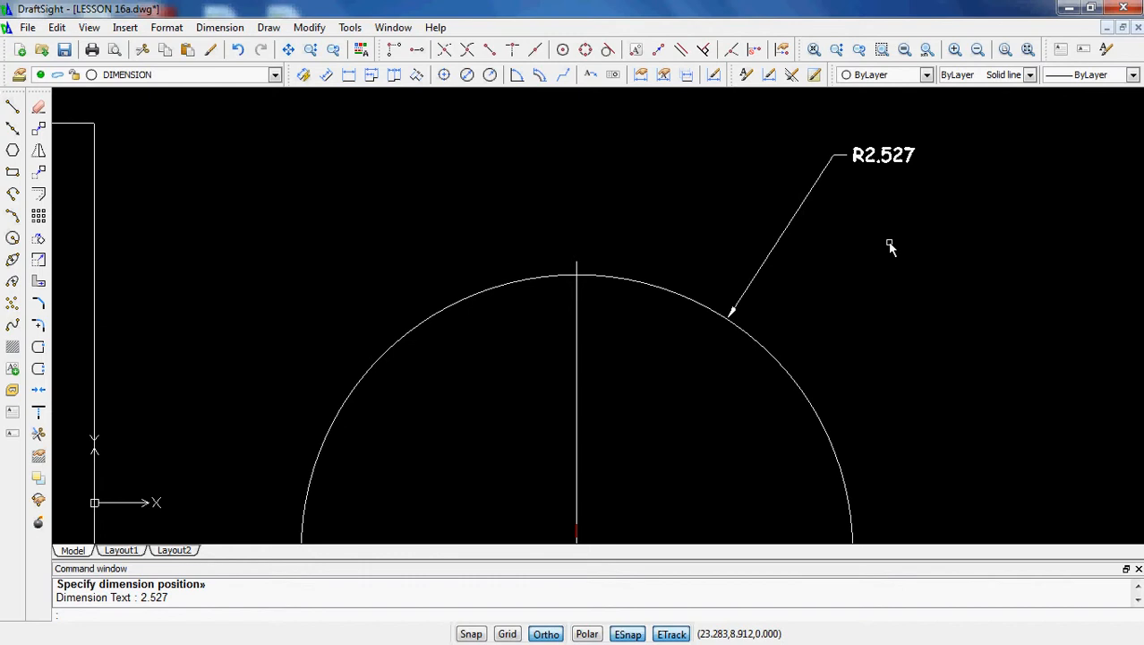
scroll(889, 247, "down", 3)
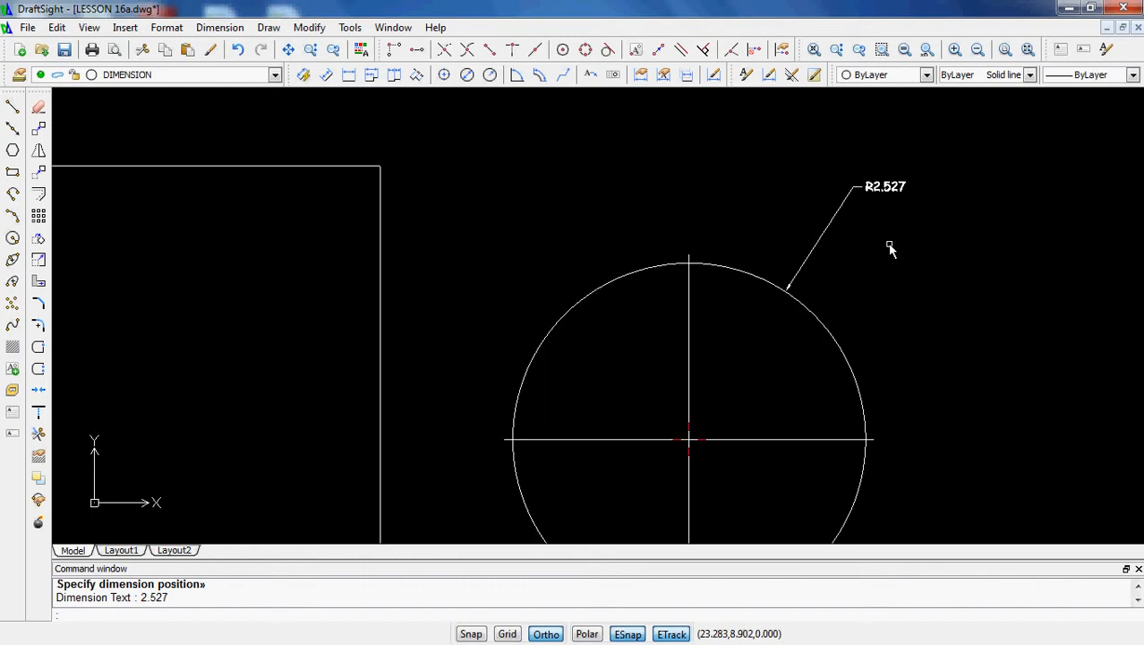
Add a diameter dimension to the circle, with its text outside the circle's upper-left edge.
left_click(466, 75)
left_click(686, 249)
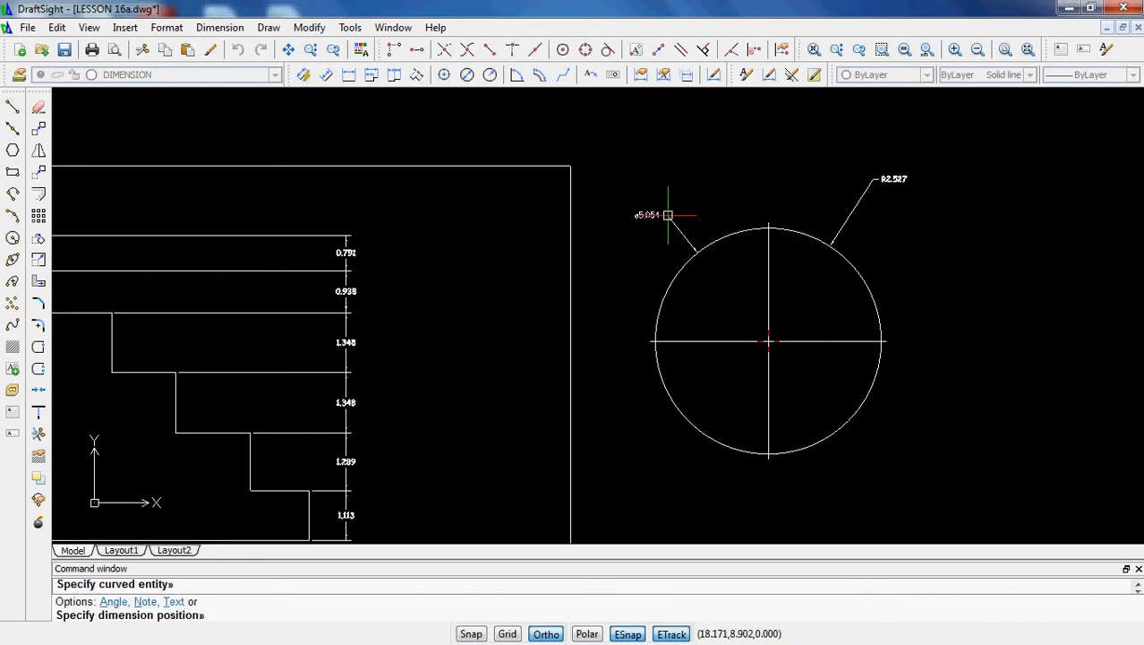
left_click(664, 158)
scroll(645, 182, "up", 4)
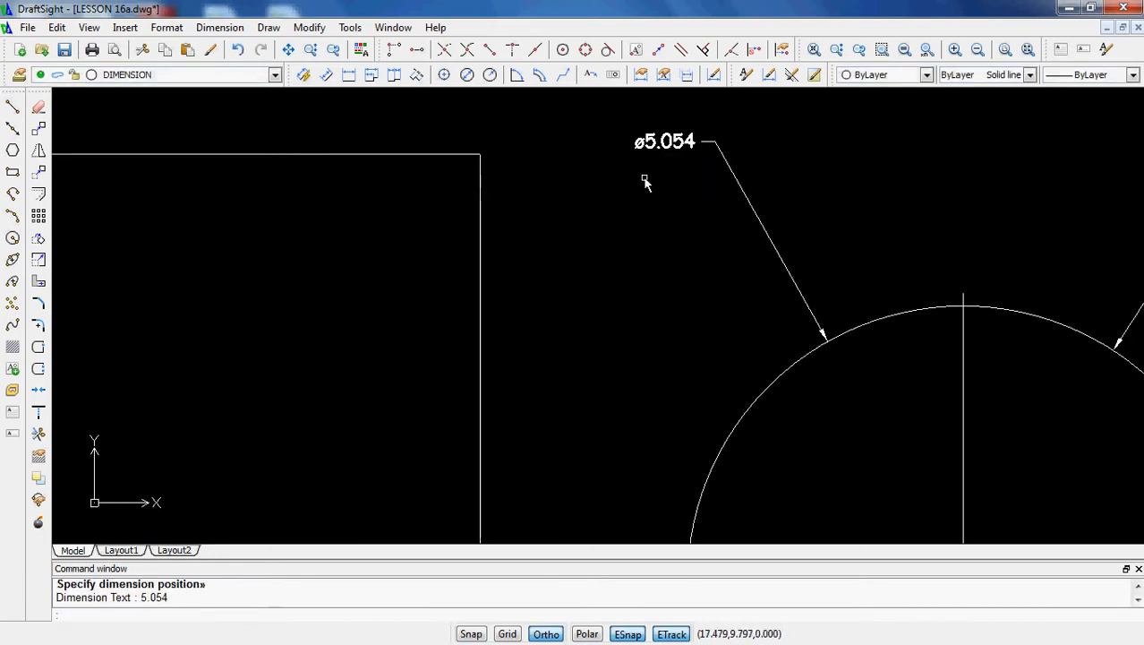
scroll(659, 172, "up", 3)
scroll(662, 215, "down", 4)
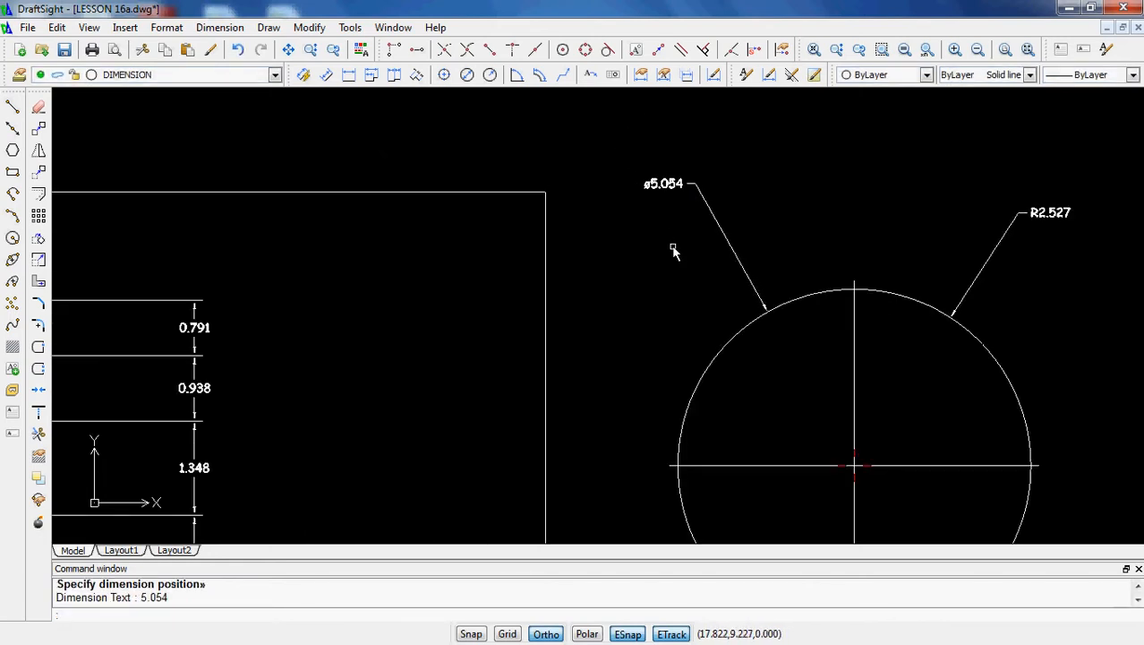
scroll(677, 206, "down", 5)
scroll(725, 304, "up", 1)
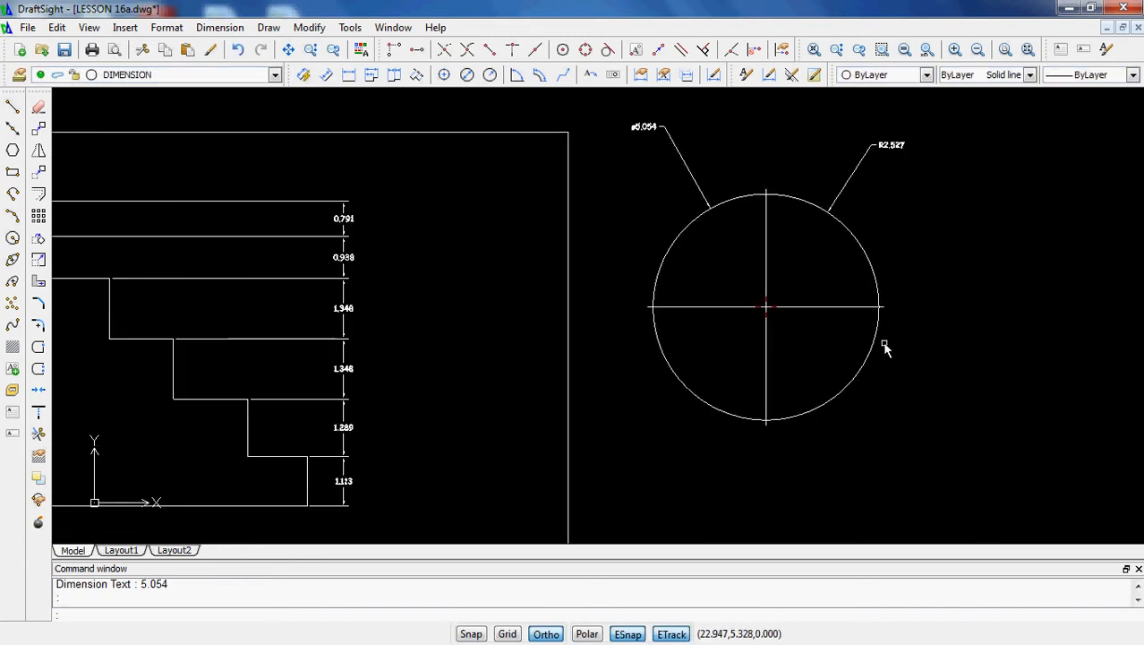
scroll(924, 323, "down", 1)
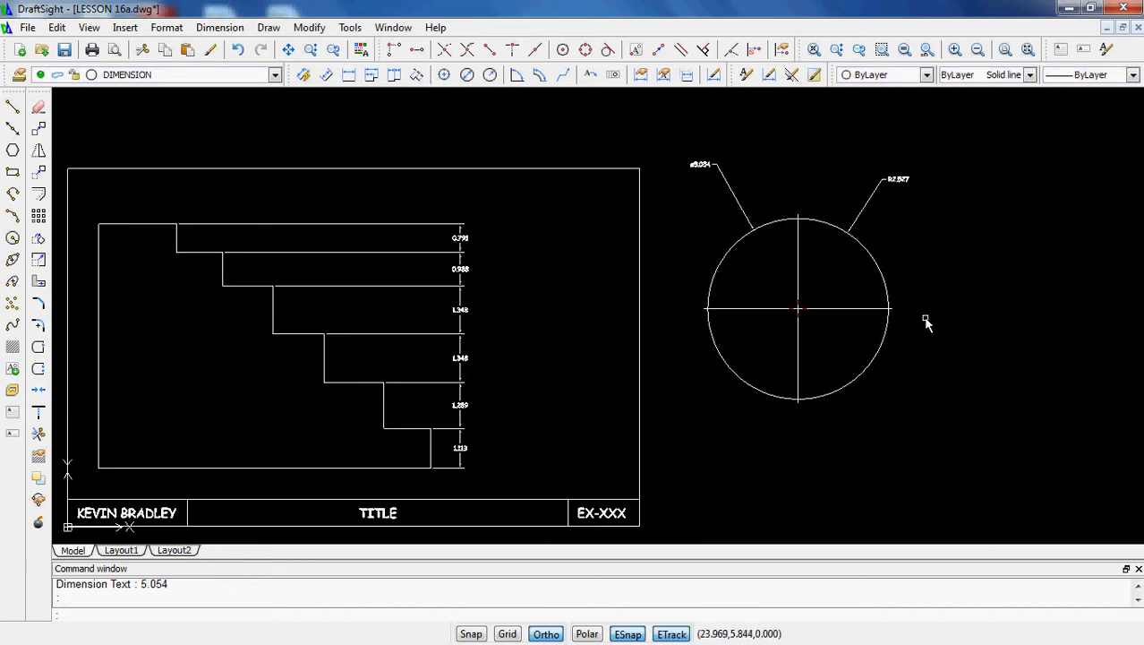